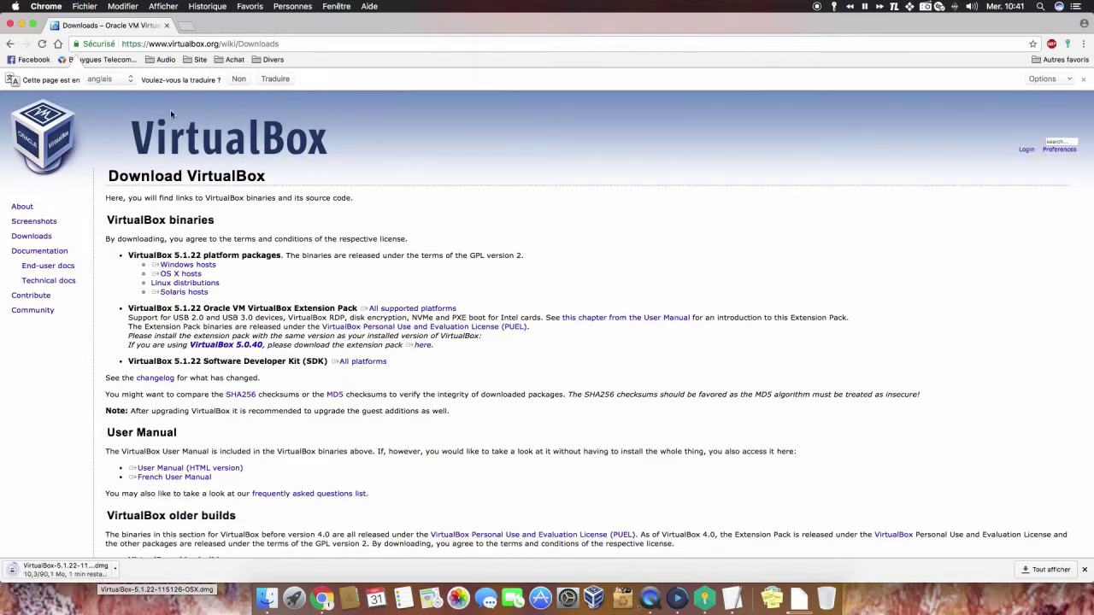
# Search Google for "iso windows 10" and open Microsoft's Windows 10 disk image download page.
pyautogui.click(58, 44)
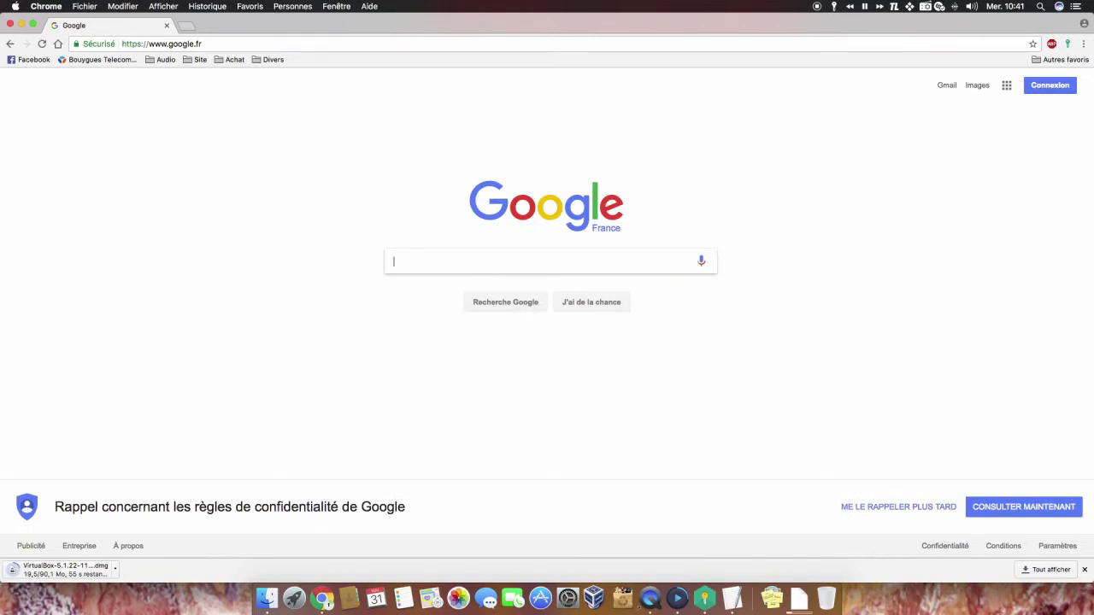
pyautogui.write('iso win')
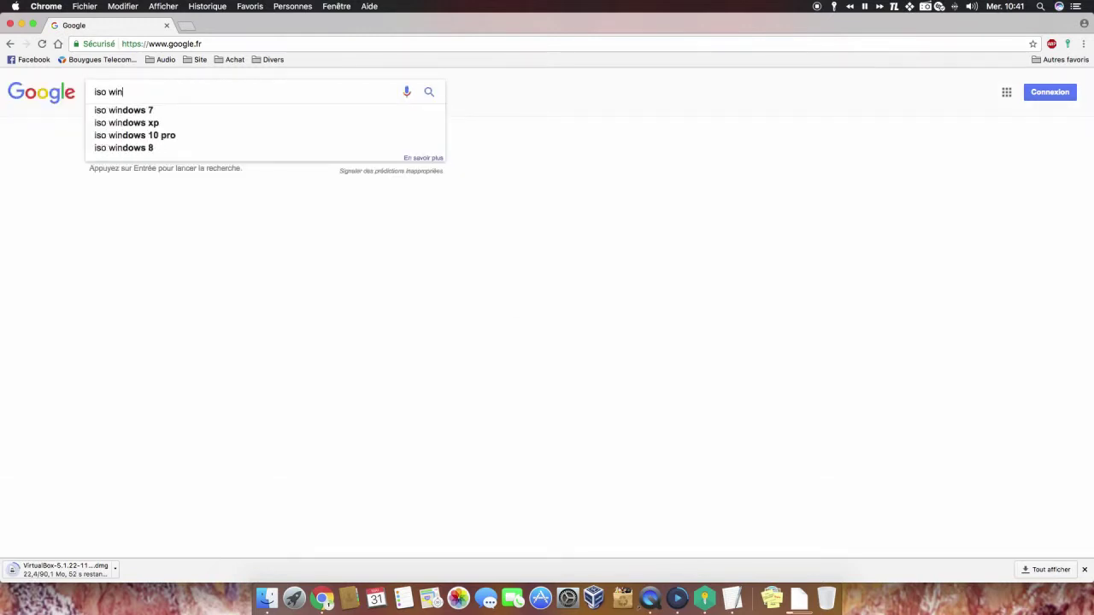
pyautogui.write('dows ')
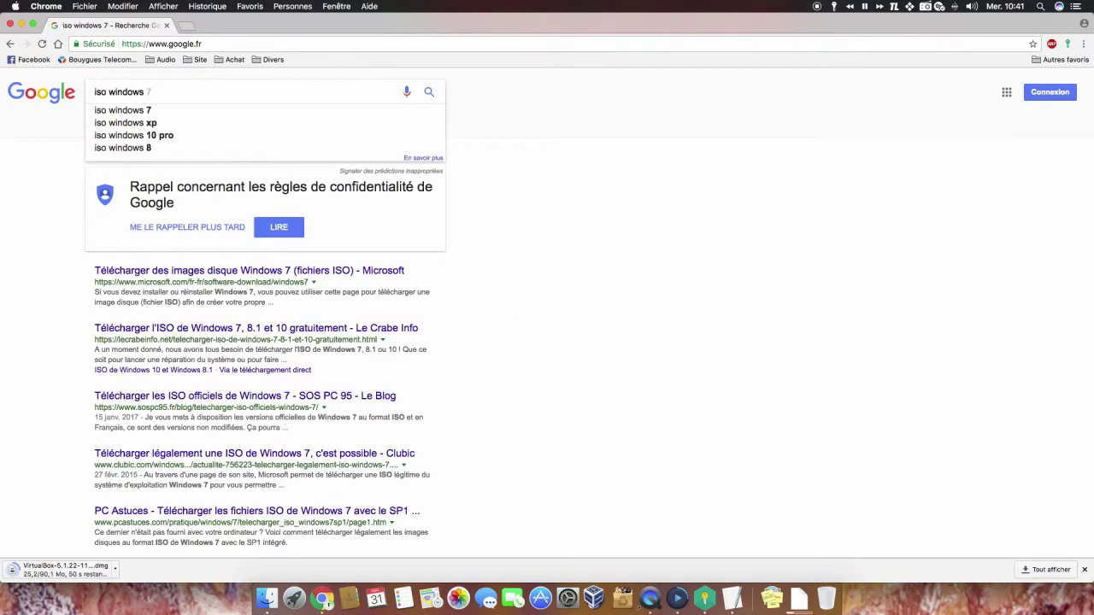
pyautogui.write('10')
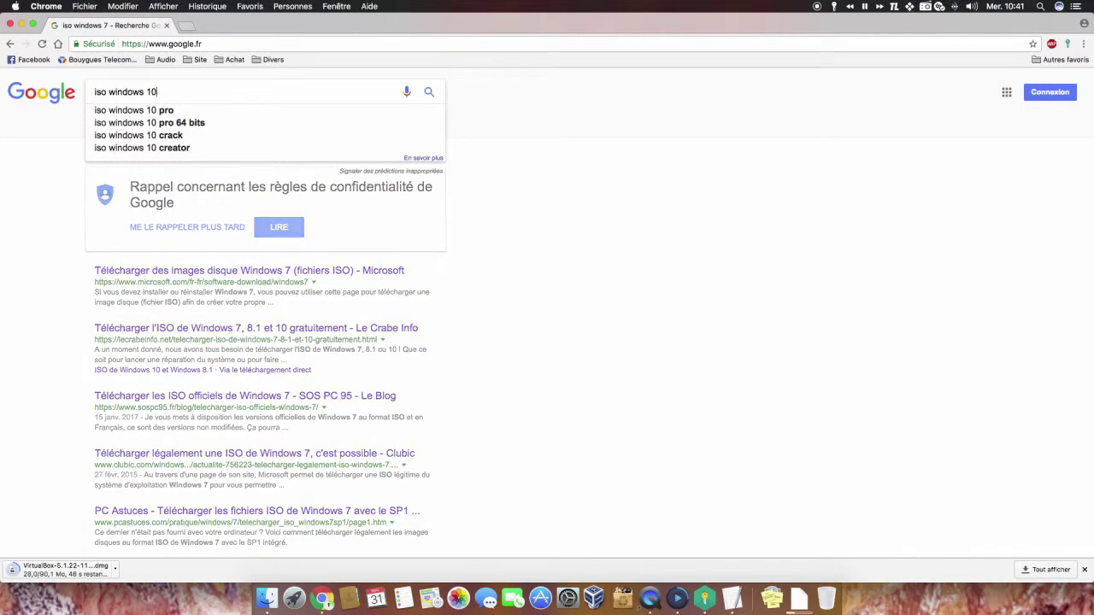
pyautogui.press('Return')
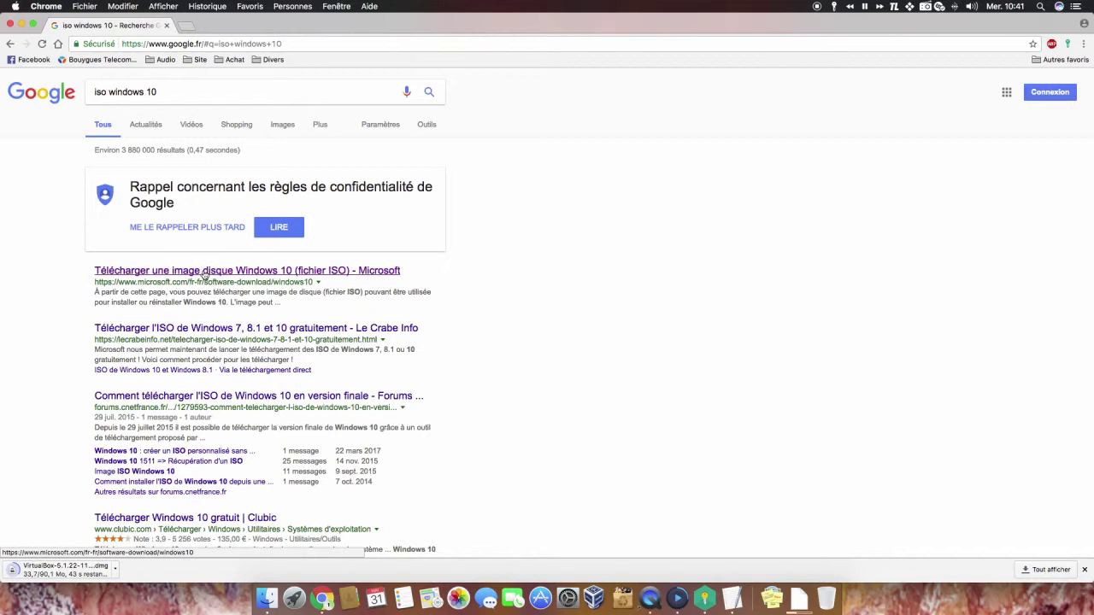
pyautogui.click(204, 272)
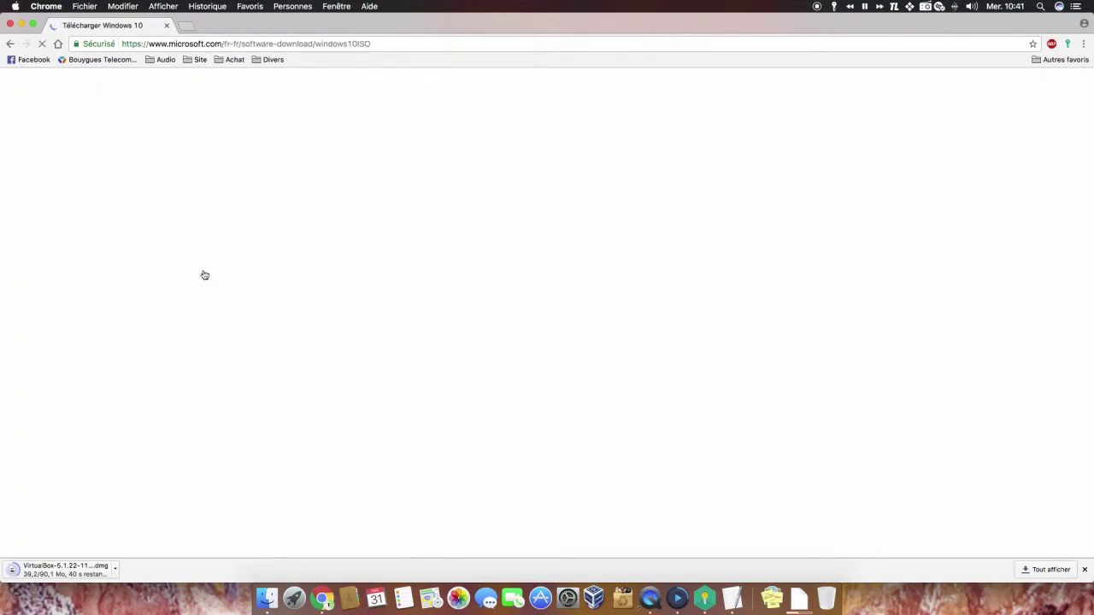
# Confirm the Windows 10 edition and the product language Français to get the ISO download links, and close the page.
pyautogui.scroll(-2, 204, 275)
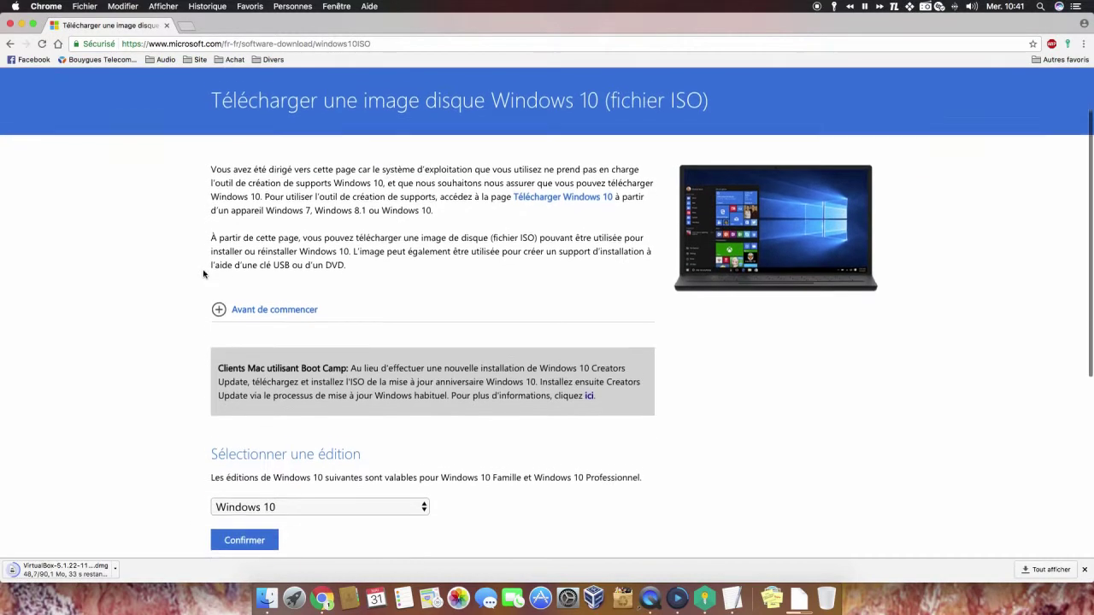
pyautogui.scroll(-5, 205, 274)
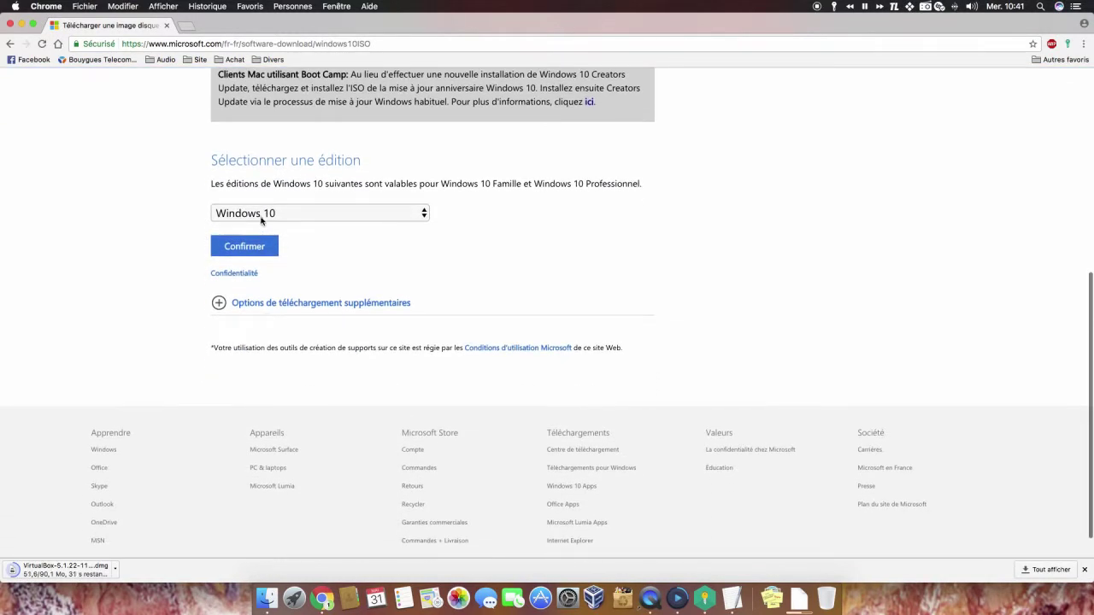
pyautogui.click(254, 244)
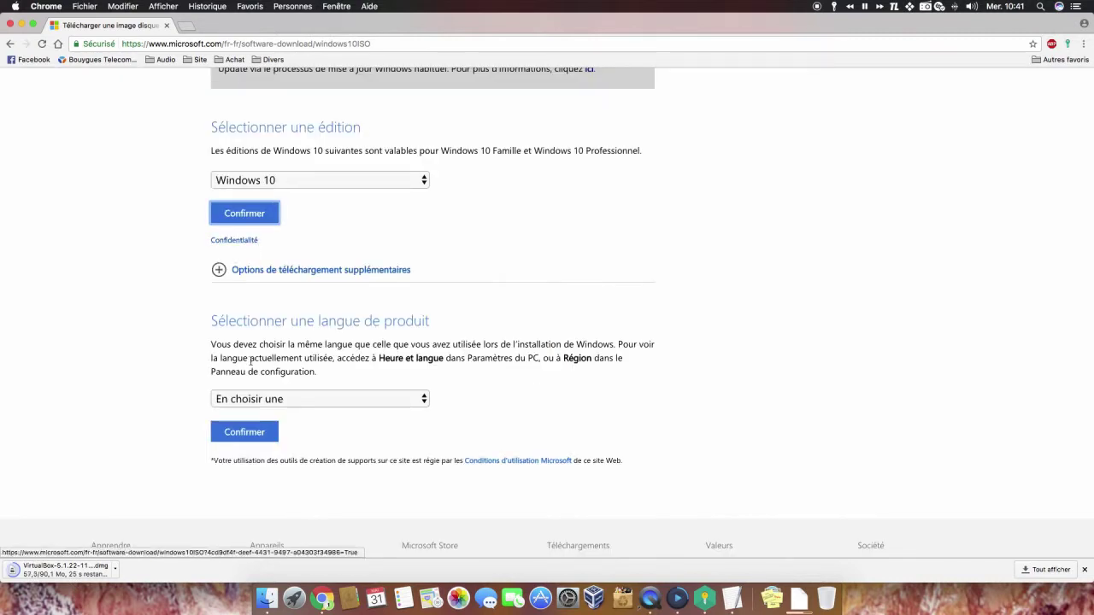
pyautogui.click(424, 399)
pyautogui.scroll(-3, 323, 473)
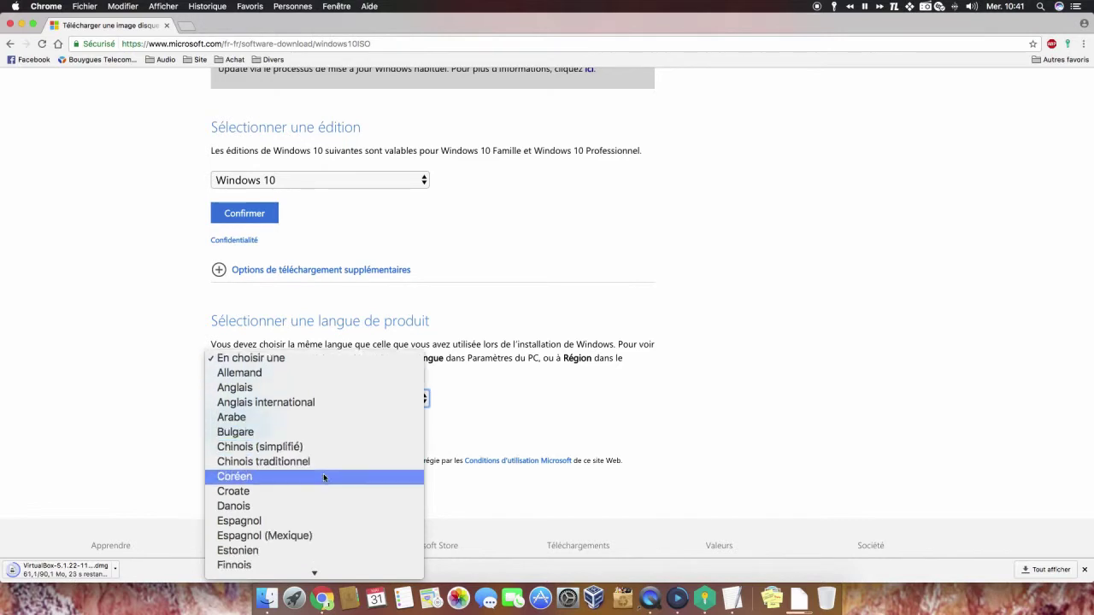
pyautogui.scroll(-2, 324, 477)
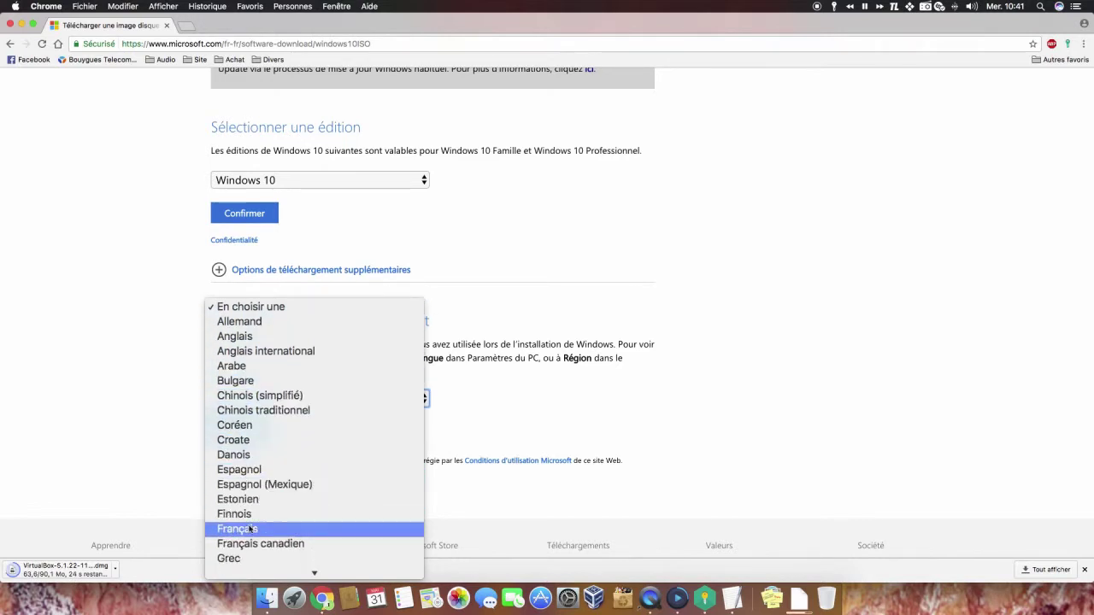
pyautogui.click(250, 529)
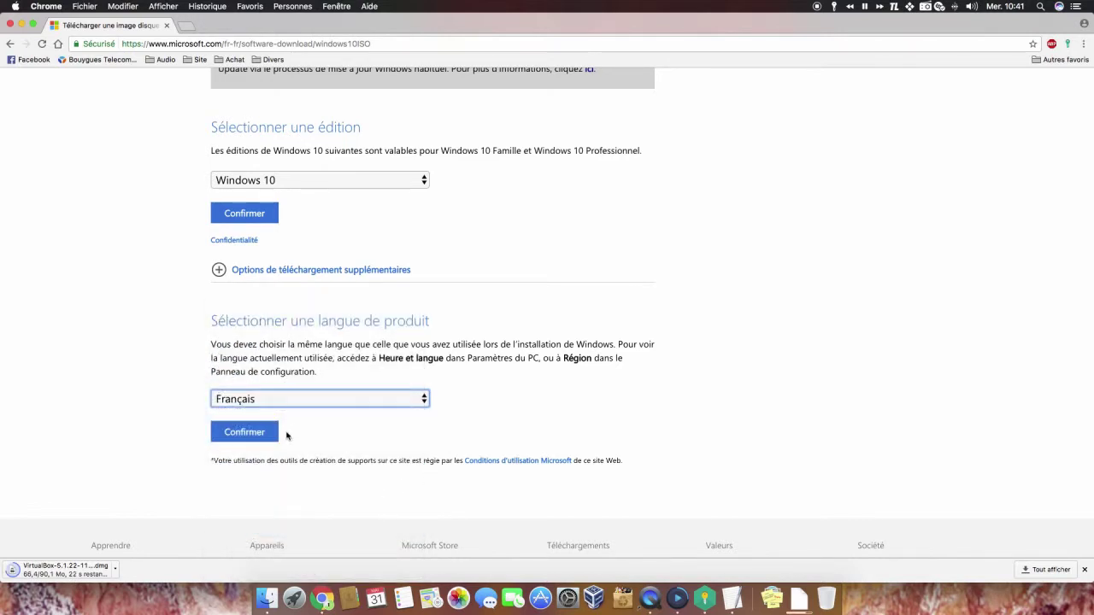
pyautogui.click(265, 437)
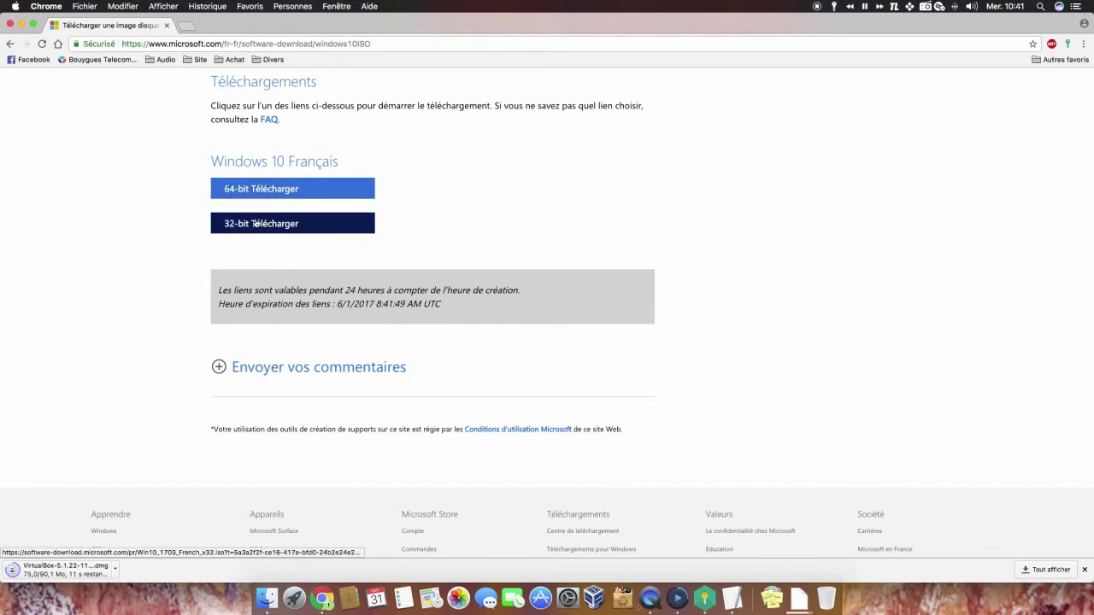
pyautogui.click(166, 27)
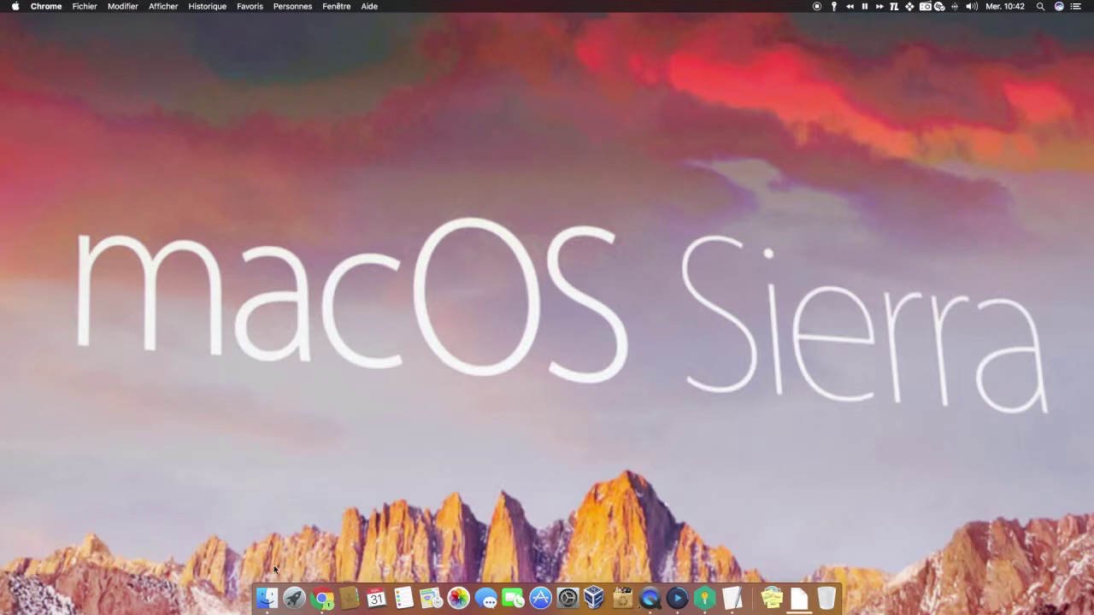
# Switch to Finder, check the available space in the Données volume's information, and close the windows.
pyautogui.click(274, 601)
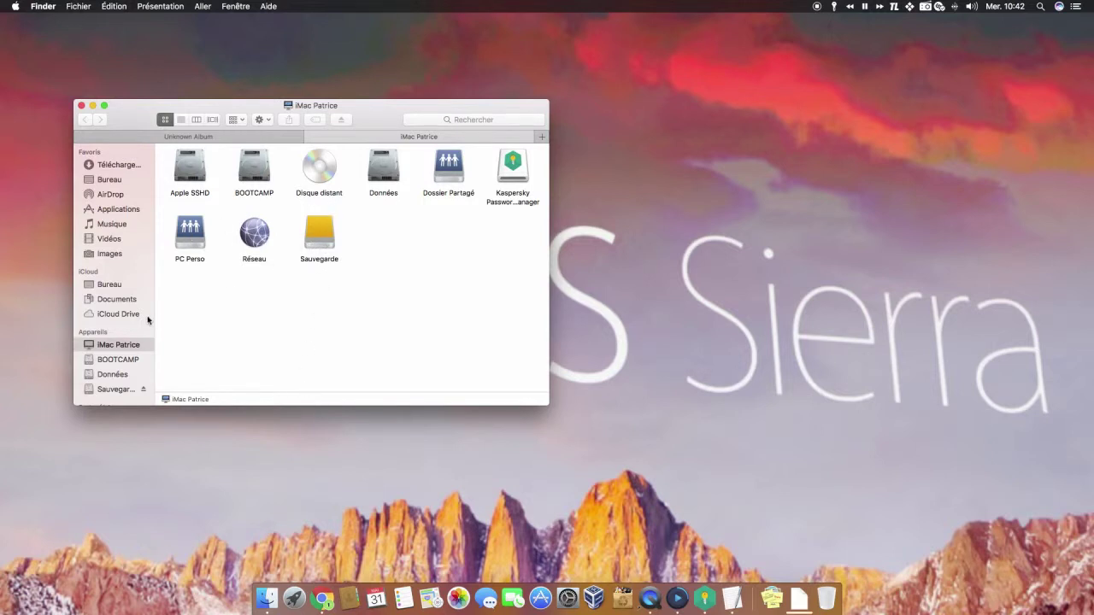
pyautogui.click(104, 106)
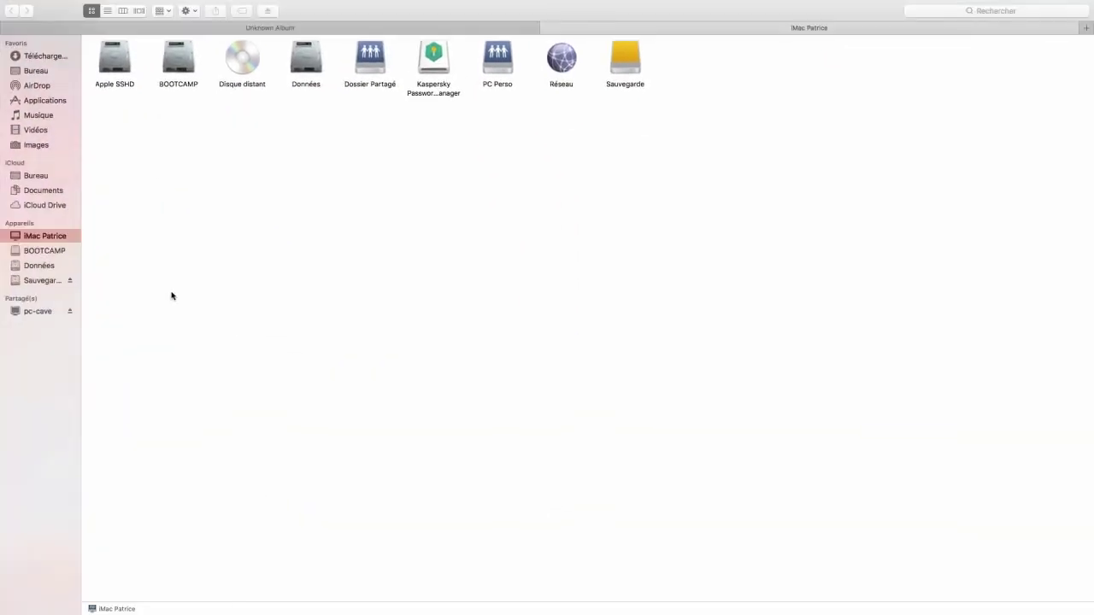
pyautogui.rightClick(31, 266)
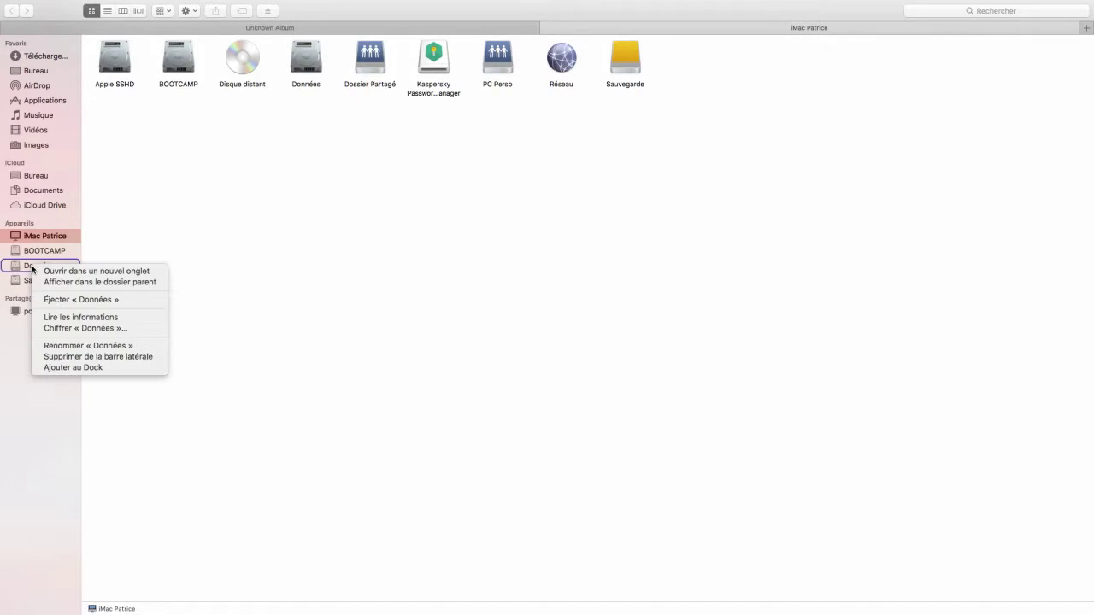
pyautogui.click(62, 318)
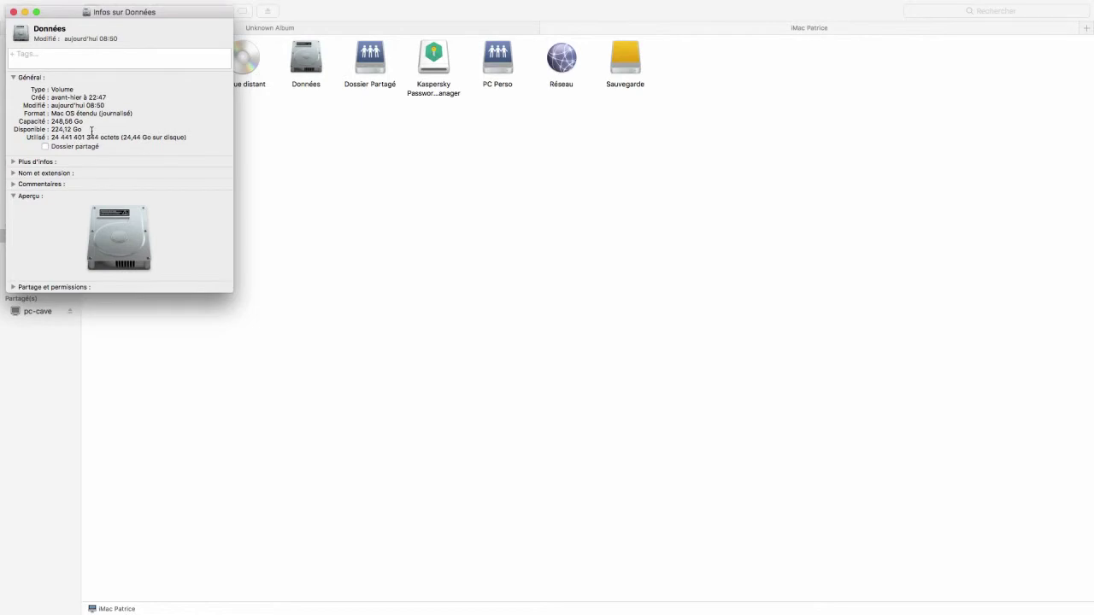
pyautogui.moveTo(89, 131); pyautogui.dragTo(52, 129)
pyautogui.click(13, 12)
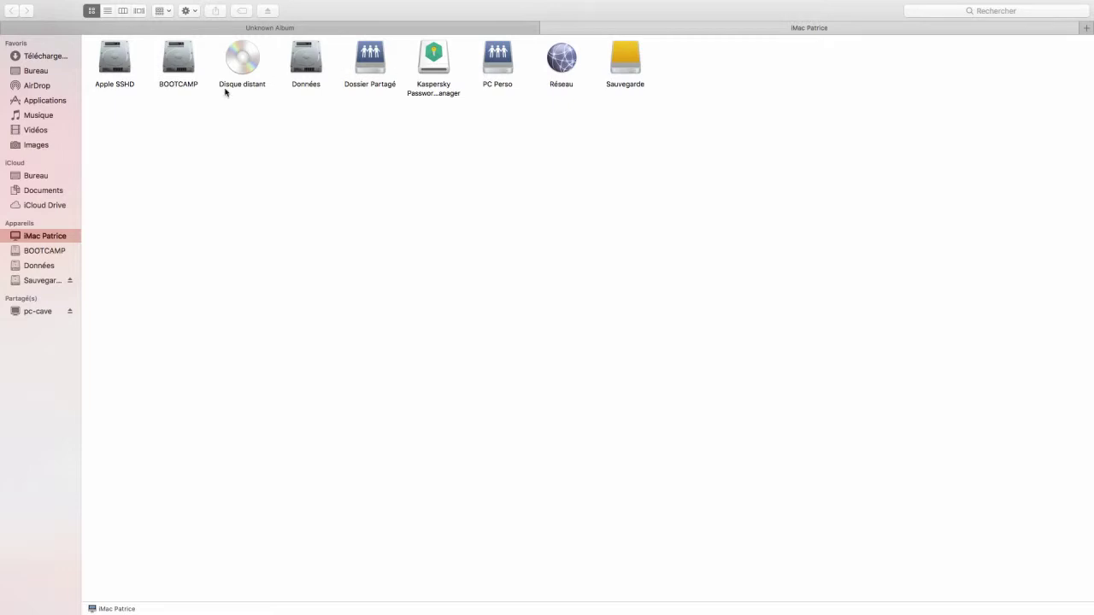
pyautogui.click(11, 31)
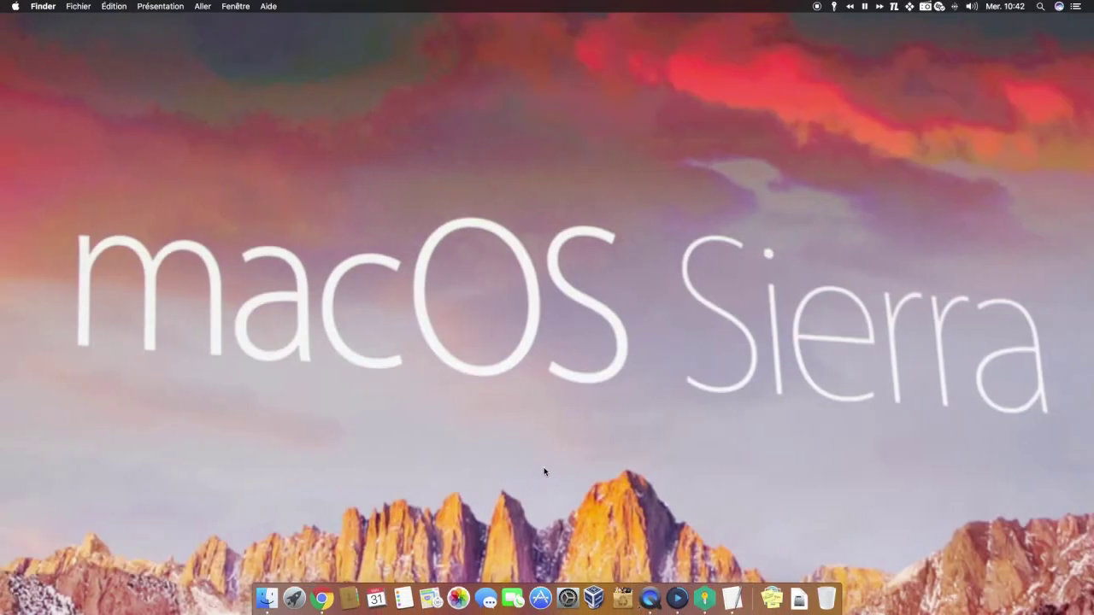
# Switch to VirtualBox and set the default machine folder in its preferences to the Données volume (/Volumes/Données).
pyautogui.click(595, 582)
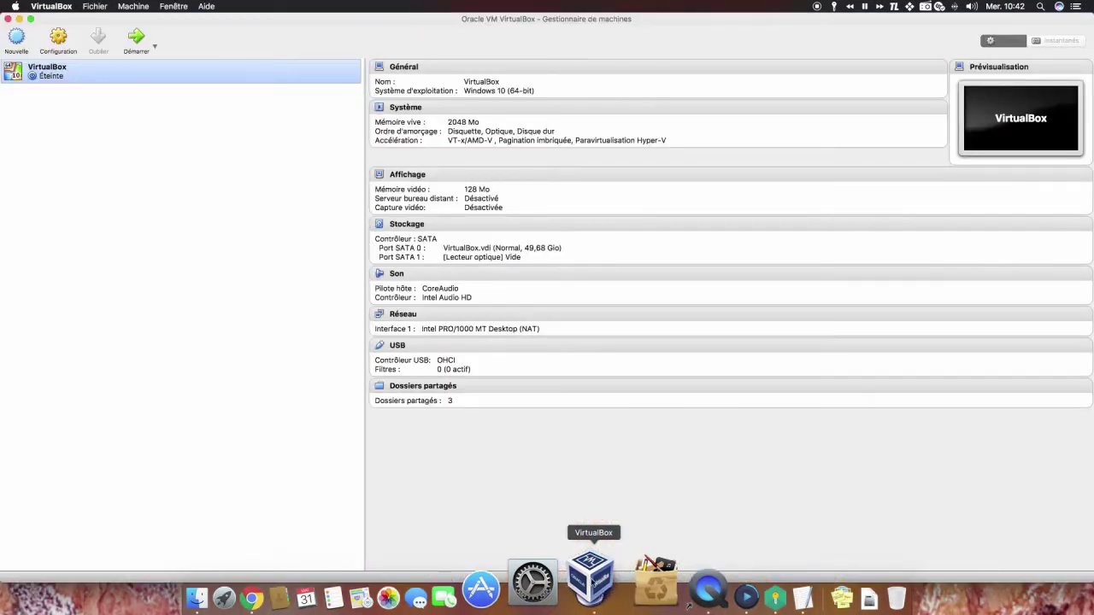
pyautogui.click(53, 7)
pyautogui.click(63, 74)
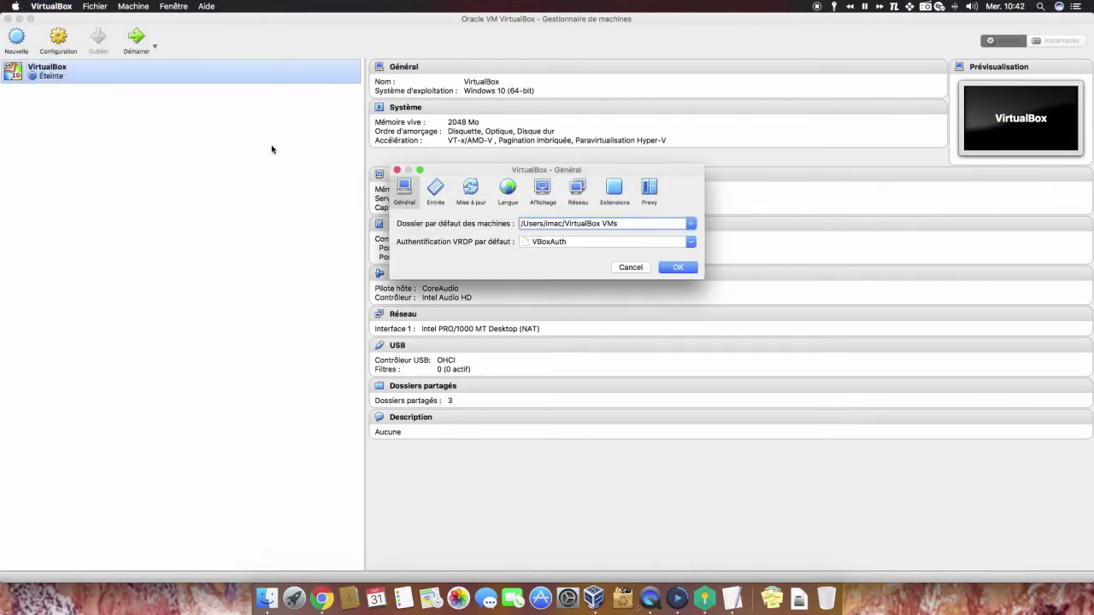
pyautogui.moveTo(619, 224); pyautogui.dragTo(498, 225)
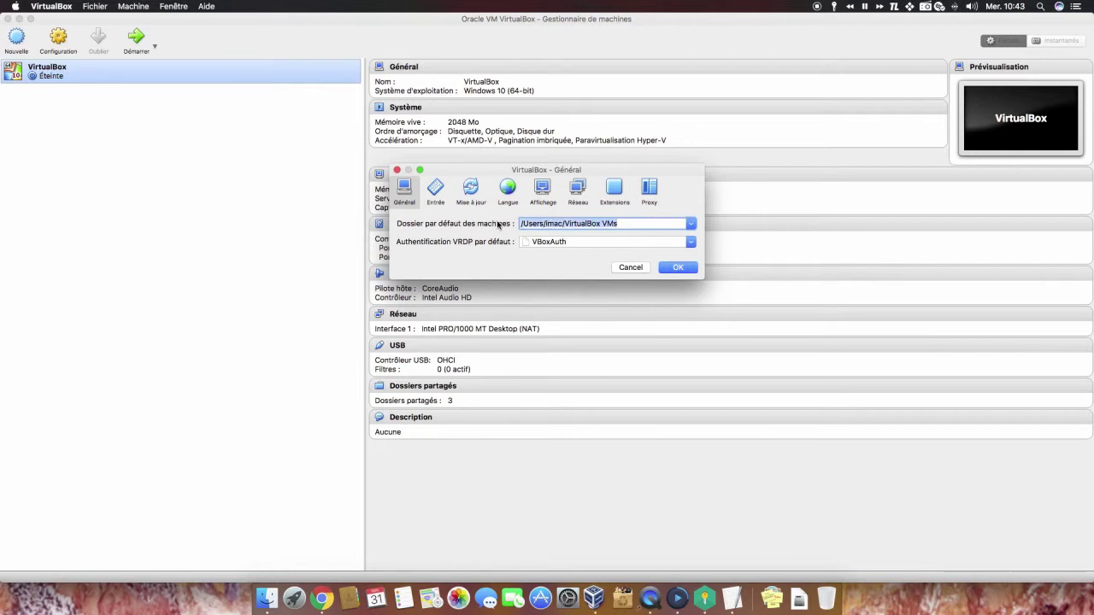
pyautogui.click(692, 226)
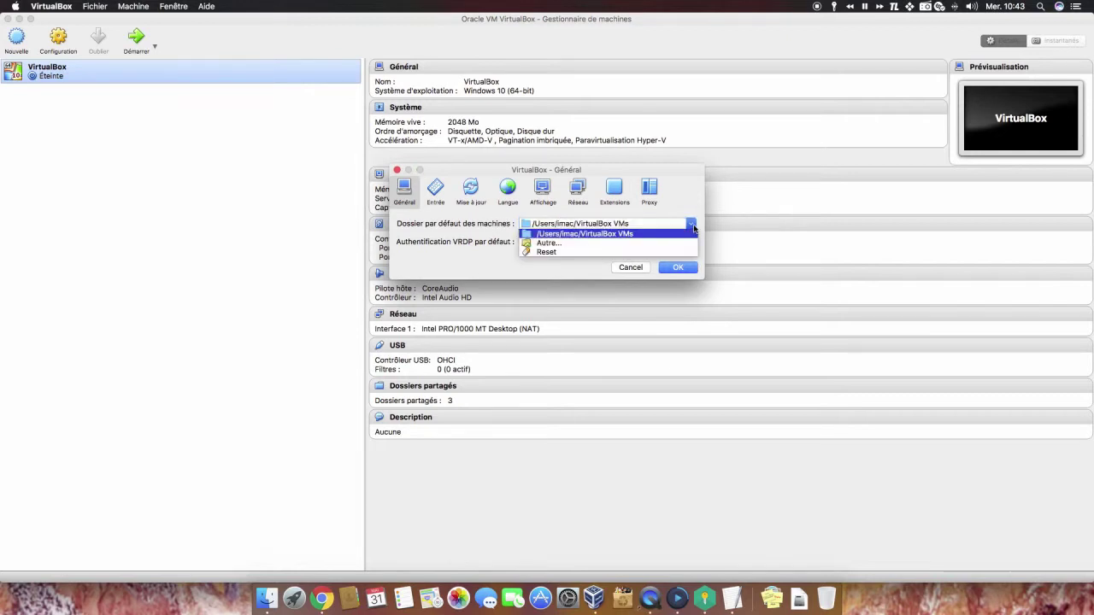
pyautogui.click(548, 244)
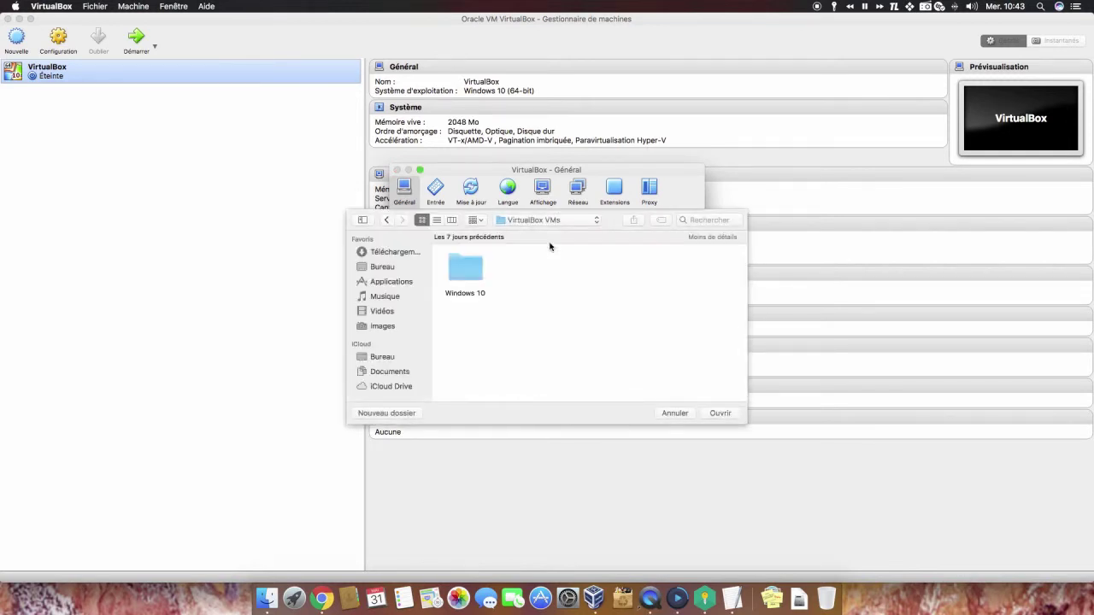
pyautogui.scroll(-3, 405, 351)
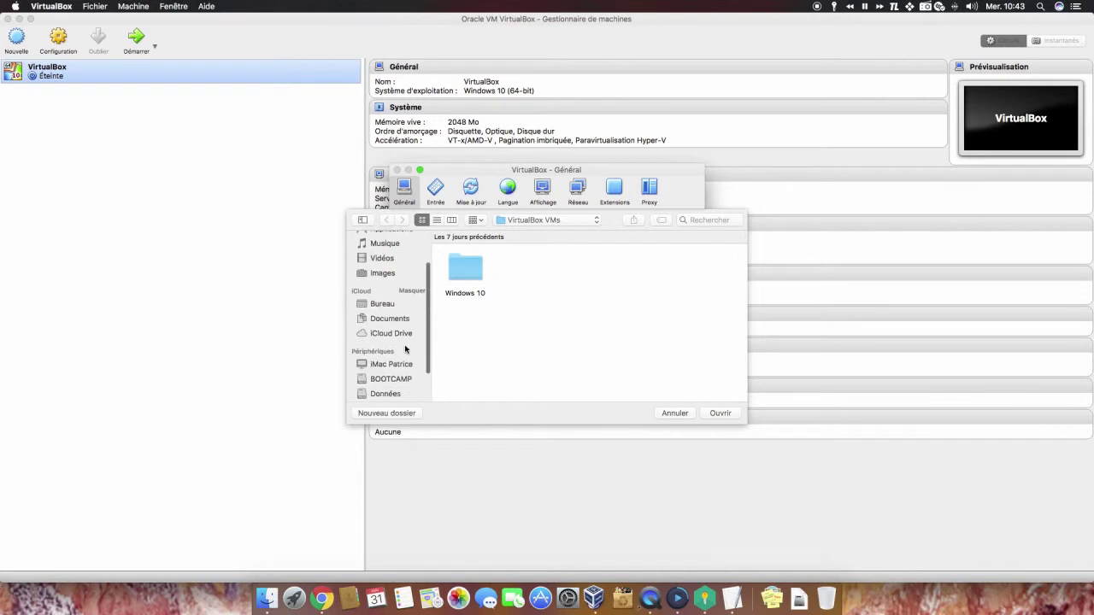
pyautogui.click(395, 391)
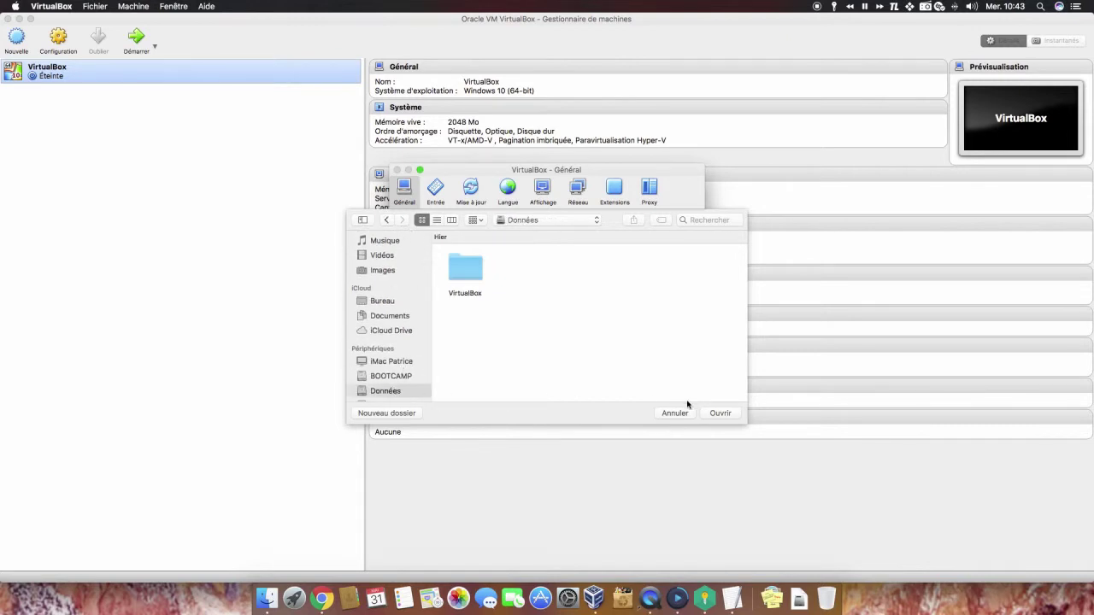
pyautogui.click(720, 414)
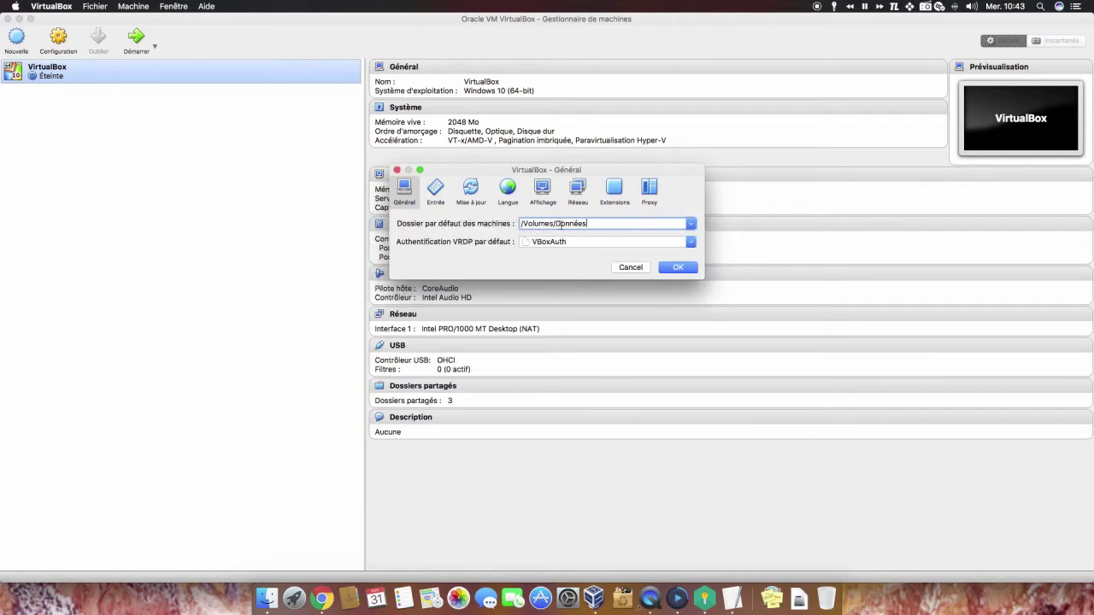
pyautogui.click(681, 271)
pyautogui.click(679, 270)
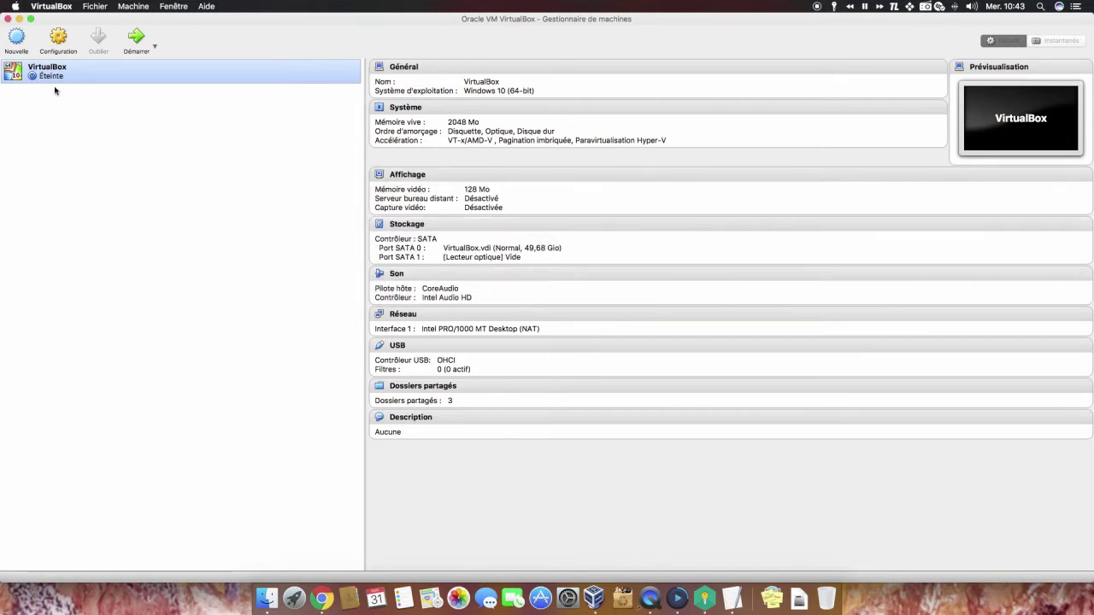
# Start a new virtual machine named "Windows 10" of type Microsoft Windows, version Windows 10 (64-bit).
pyautogui.click(17, 39)
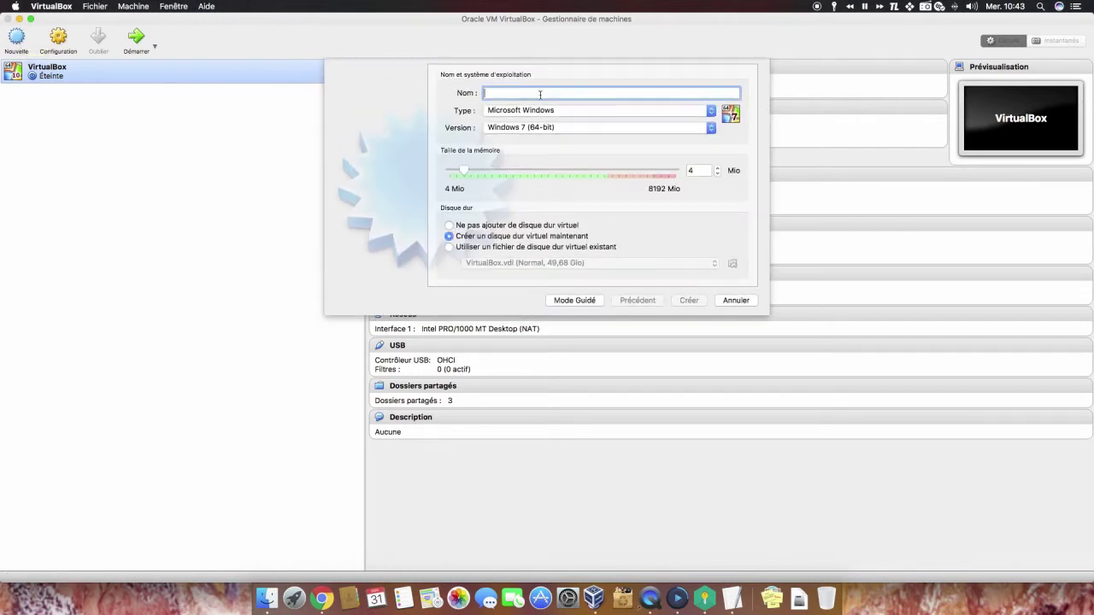
pyautogui.write('Window')
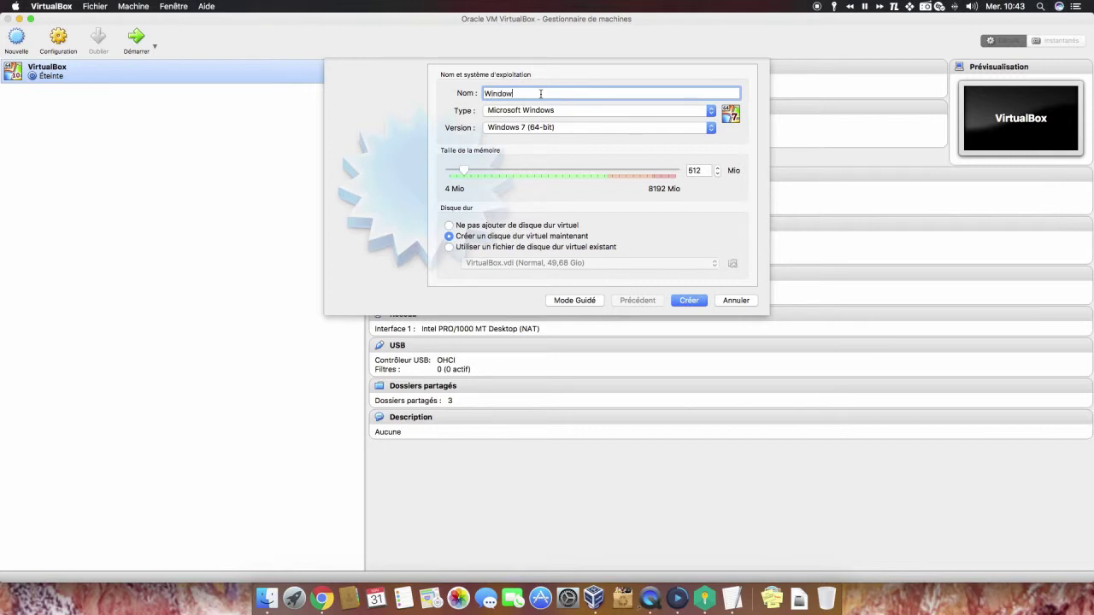
pyautogui.write('s 10')
pyautogui.click(711, 127)
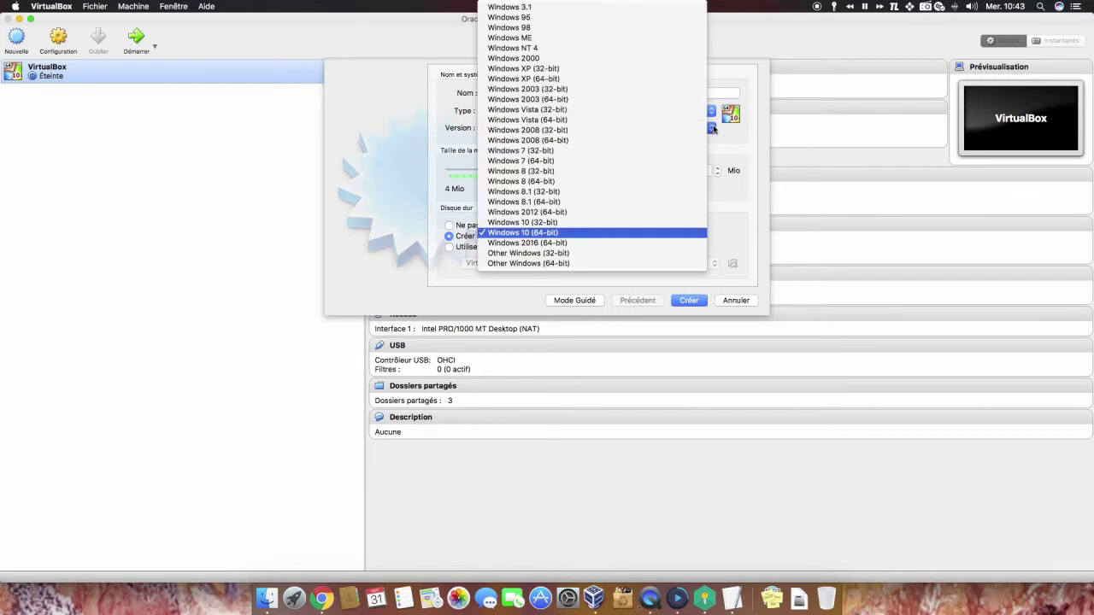
pyautogui.click(741, 206)
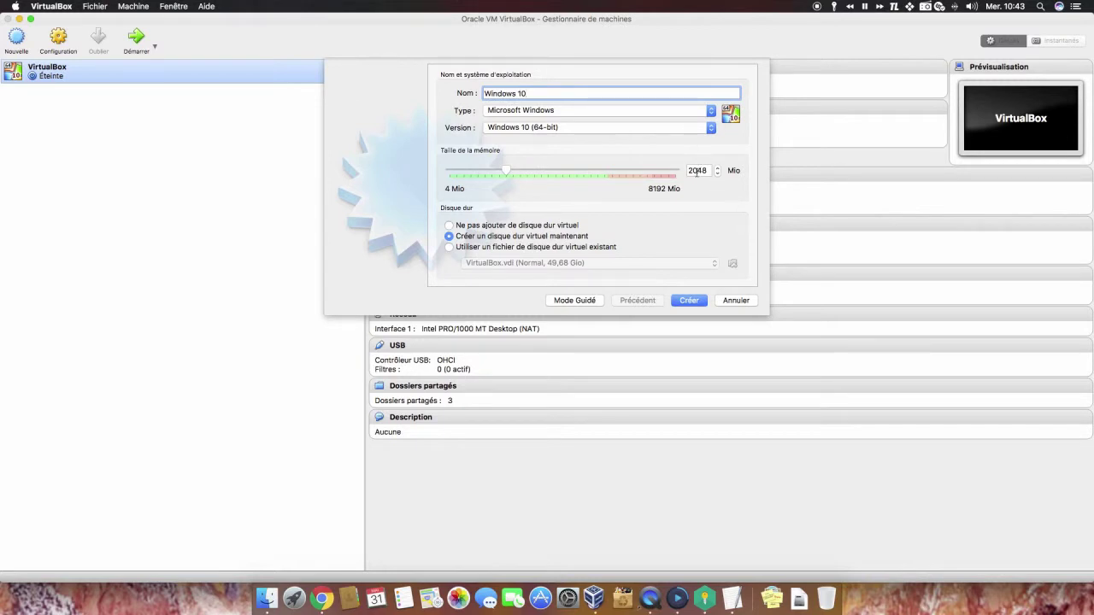
# Use 2048 Mio of memory for the new machine and proceed to creating a new virtual hard disk.
pyautogui.moveTo(709, 170); pyautogui.dragTo(682, 170)
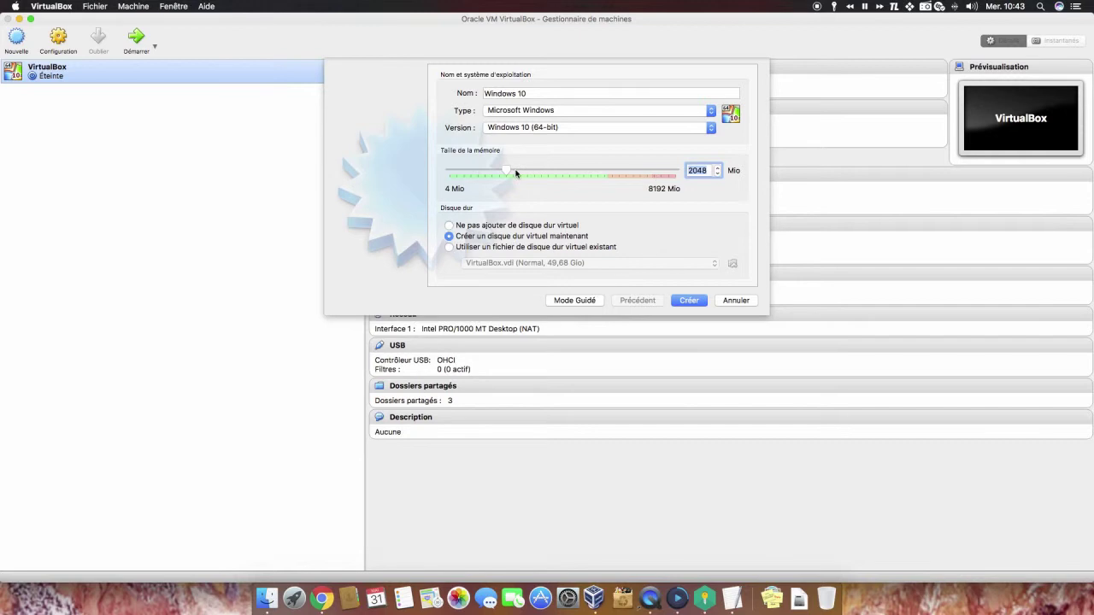
pyautogui.moveTo(508, 171)
pyautogui.mouseDown()
pyautogui.moveTo(581, 170)
pyautogui.moveTo(504, 168)
pyautogui.mouseUp()
pyautogui.click(690, 303)
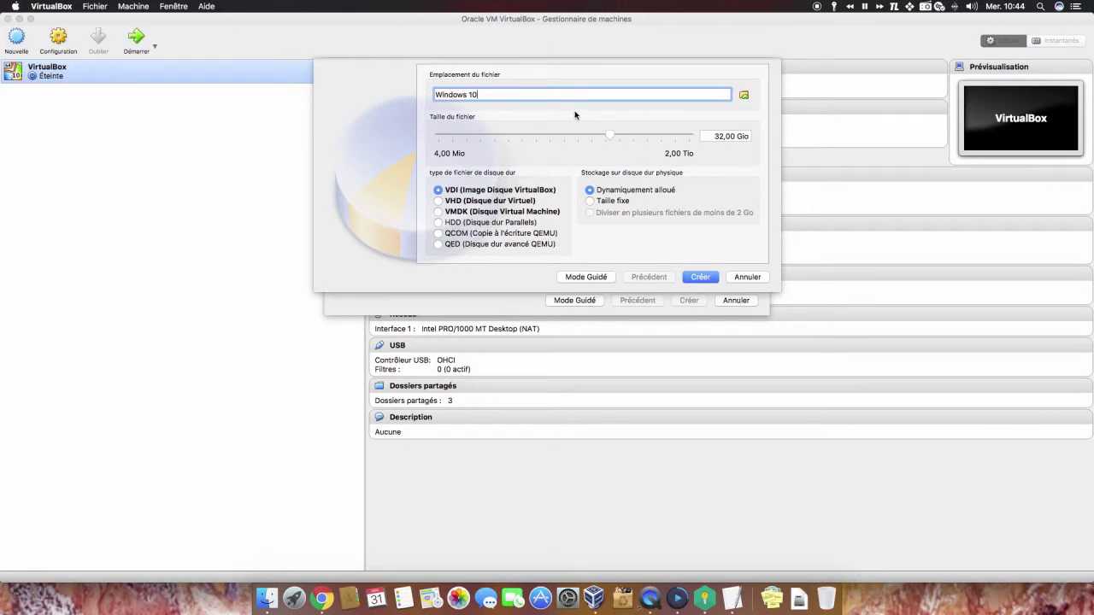
# Set the virtual disk file's location to the Données volume, keeping the file name "Windows 10".
pyautogui.click(744, 96)
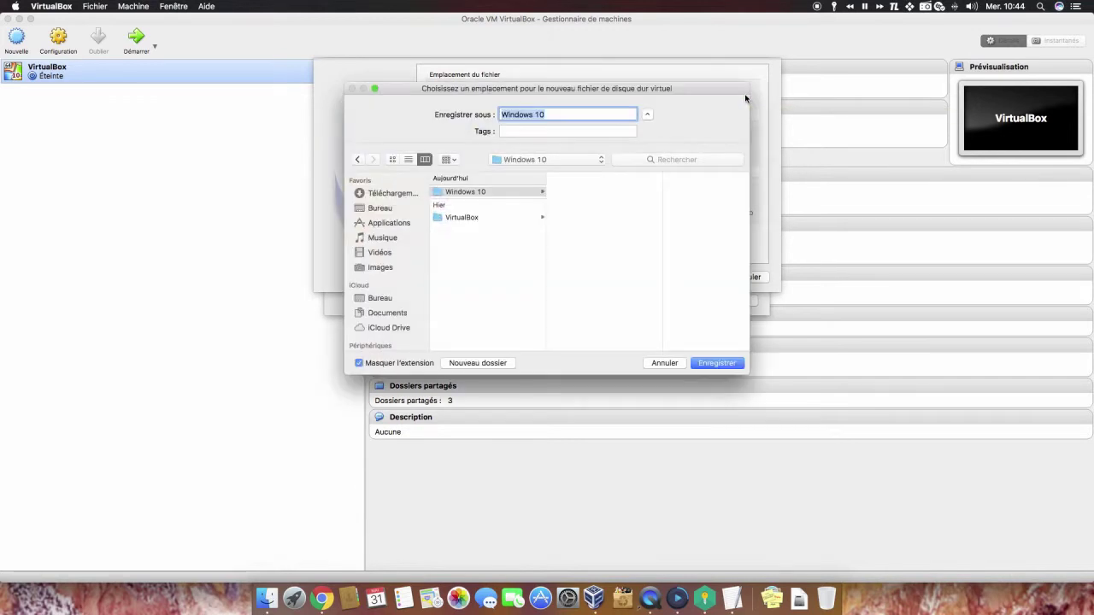
pyautogui.scroll(-3, 385, 288)
pyautogui.scroll(-3, 389, 288)
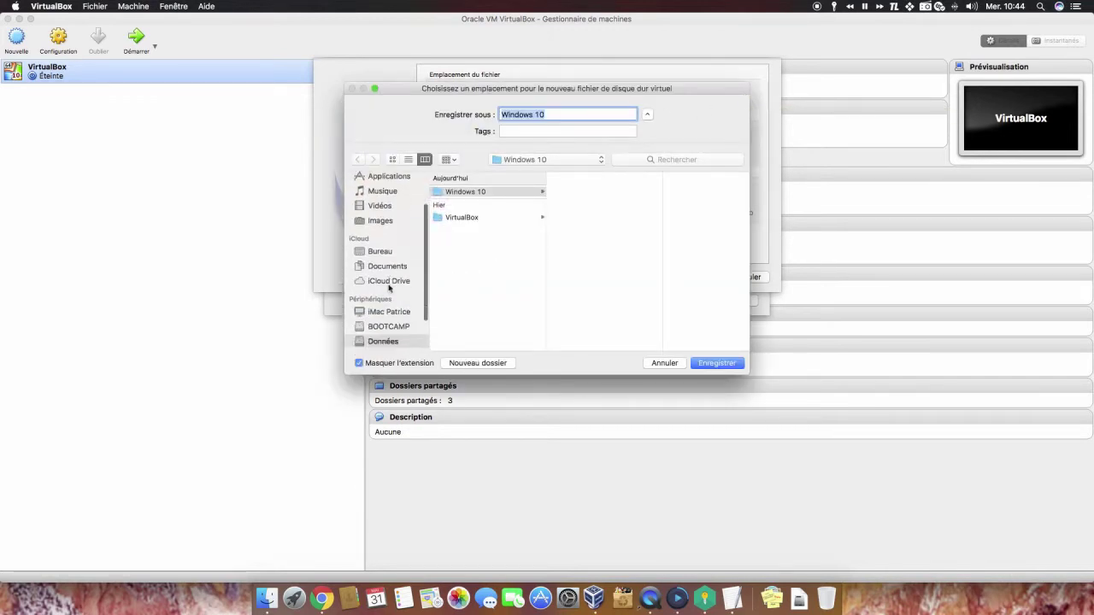
pyautogui.click(383, 298)
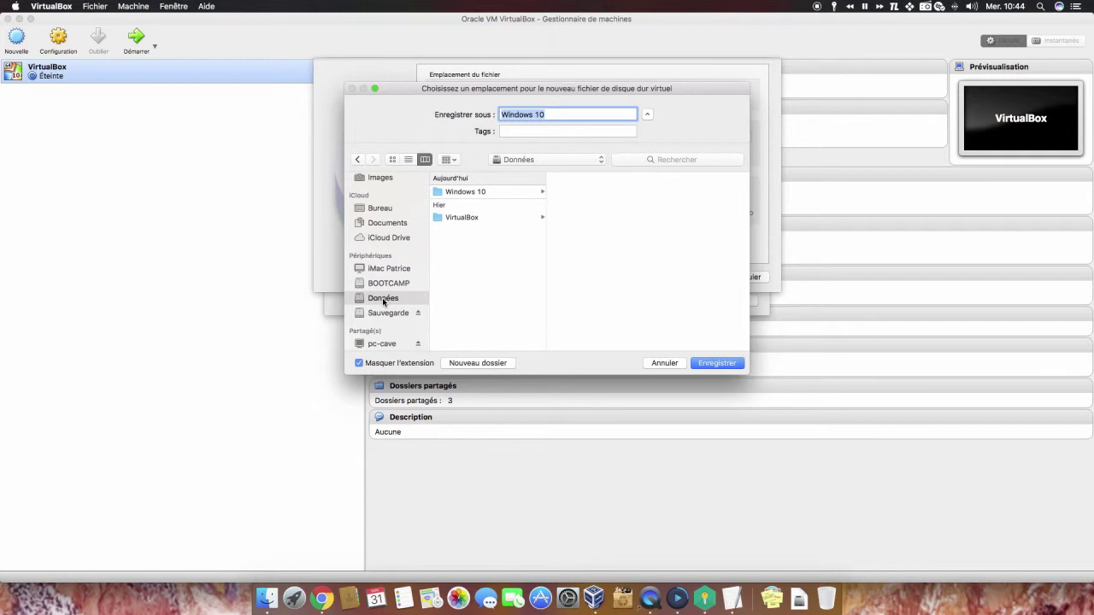
pyautogui.click(712, 364)
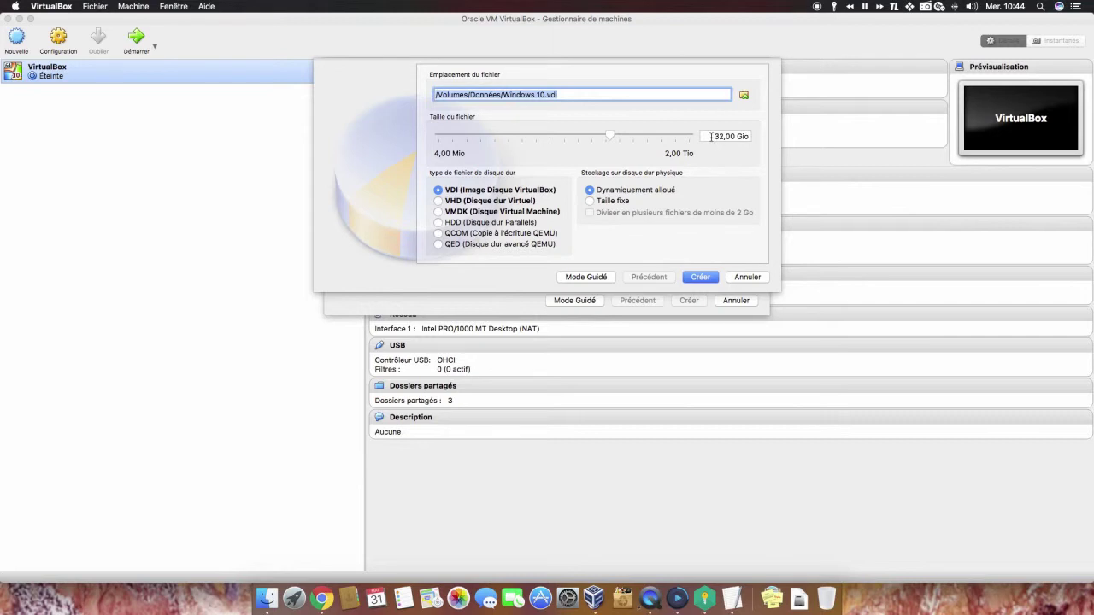
# Set the VDI disk size to 50,28 Gio with dynamically allocated storage and create the disk.
pyautogui.moveTo(712, 136); pyautogui.dragTo(737, 136)
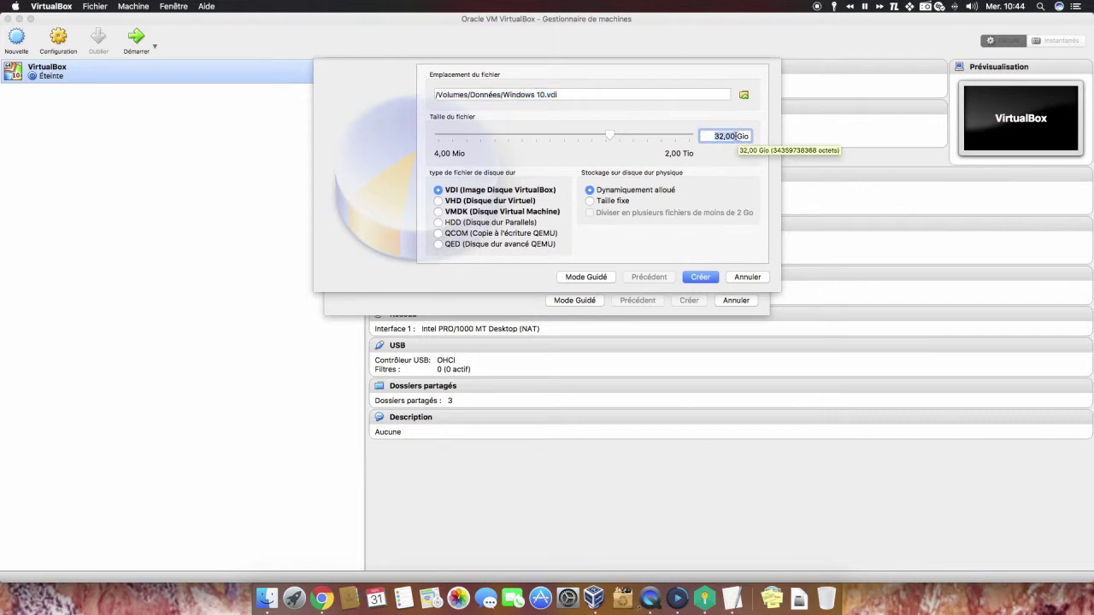
pyautogui.click(614, 139)
pyautogui.click(614, 138)
pyautogui.moveTo(615, 138); pyautogui.dragTo(616, 139)
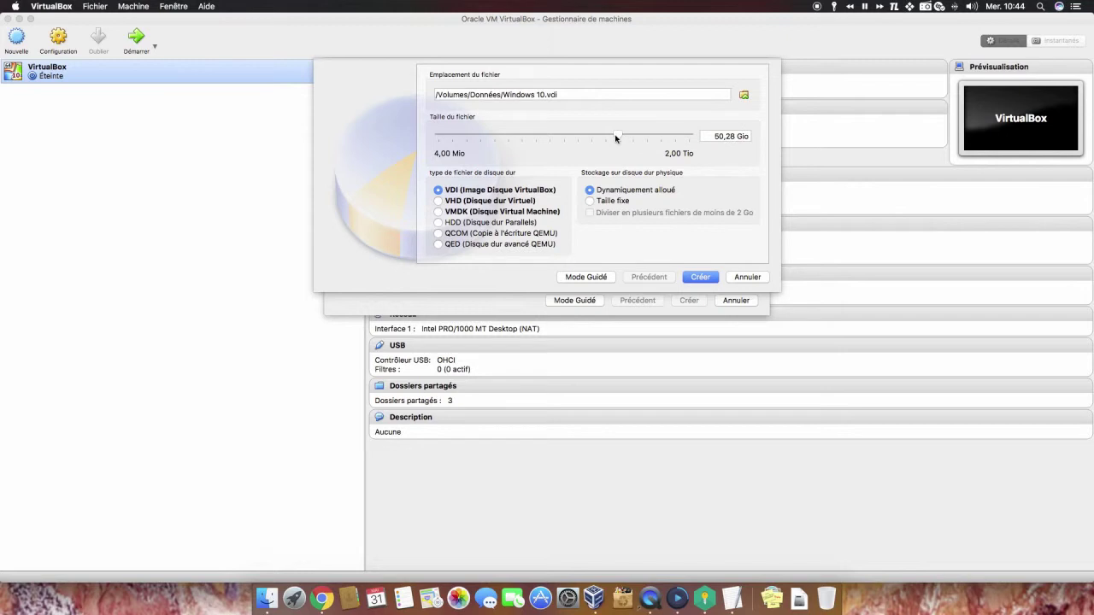
pyautogui.click(590, 200)
pyautogui.click(590, 191)
pyautogui.click(700, 278)
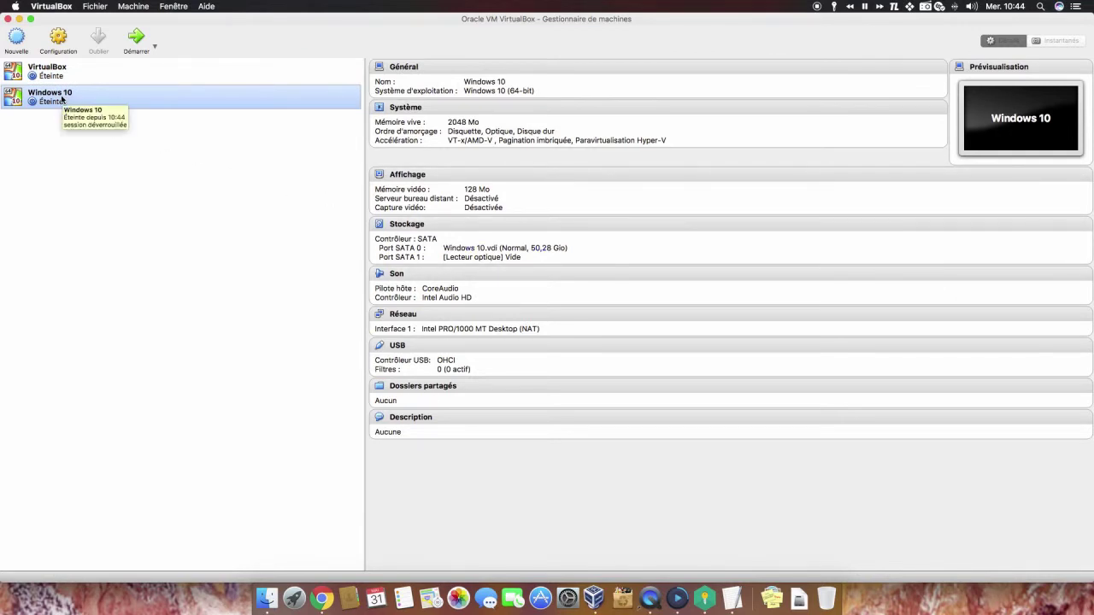
# Start the Windows 10 machine using "Windows 10 x64 Pro 1616 RS1.ISO" as its startup disk.
pyautogui.click(136, 39)
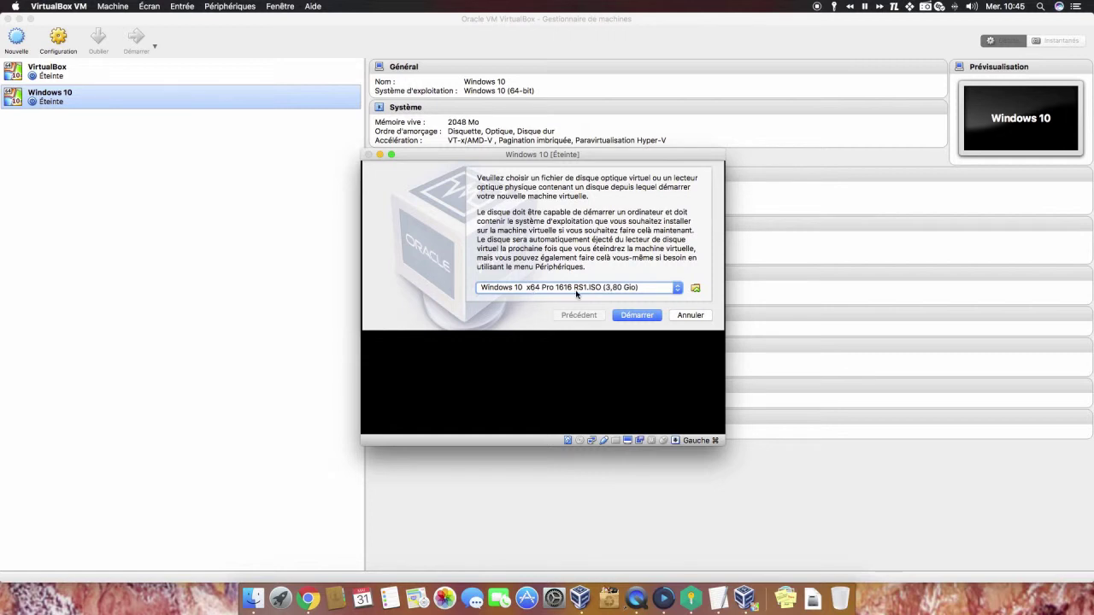
pyautogui.click(695, 289)
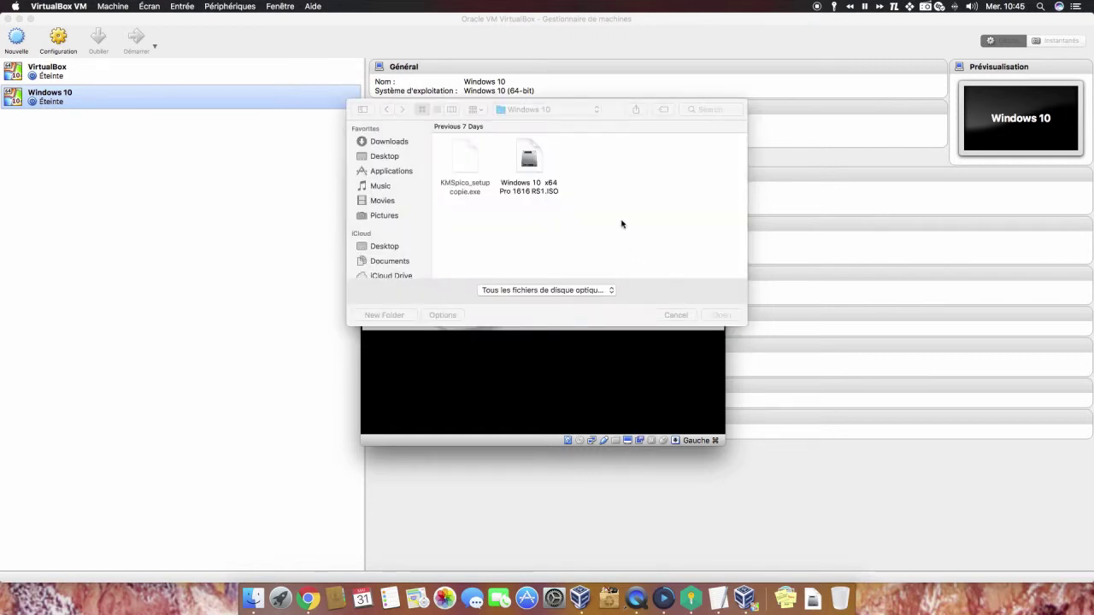
pyautogui.click(513, 175)
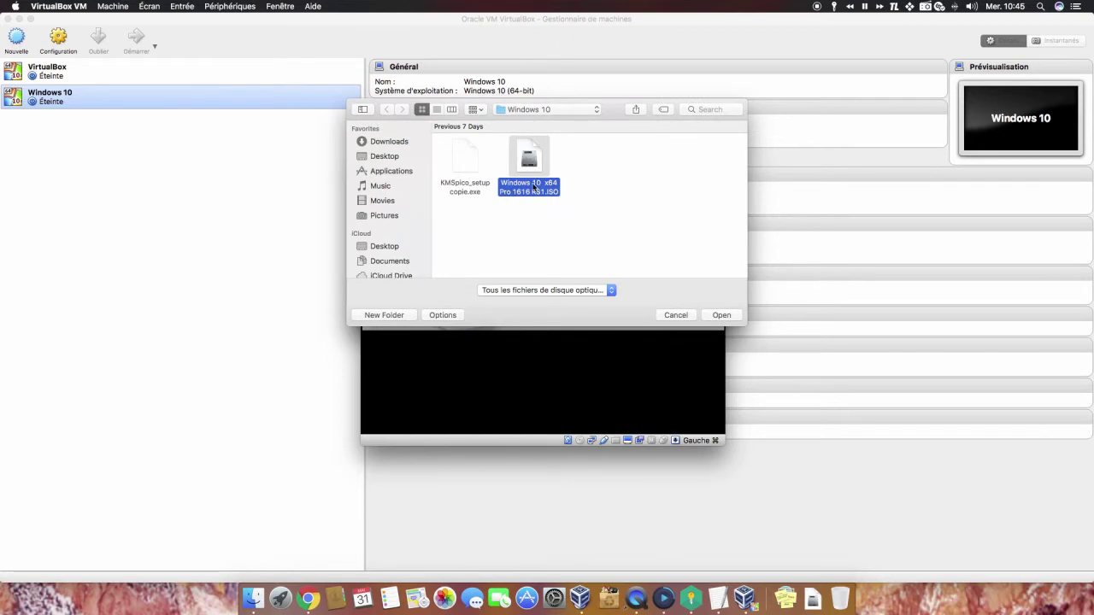
pyautogui.click(718, 318)
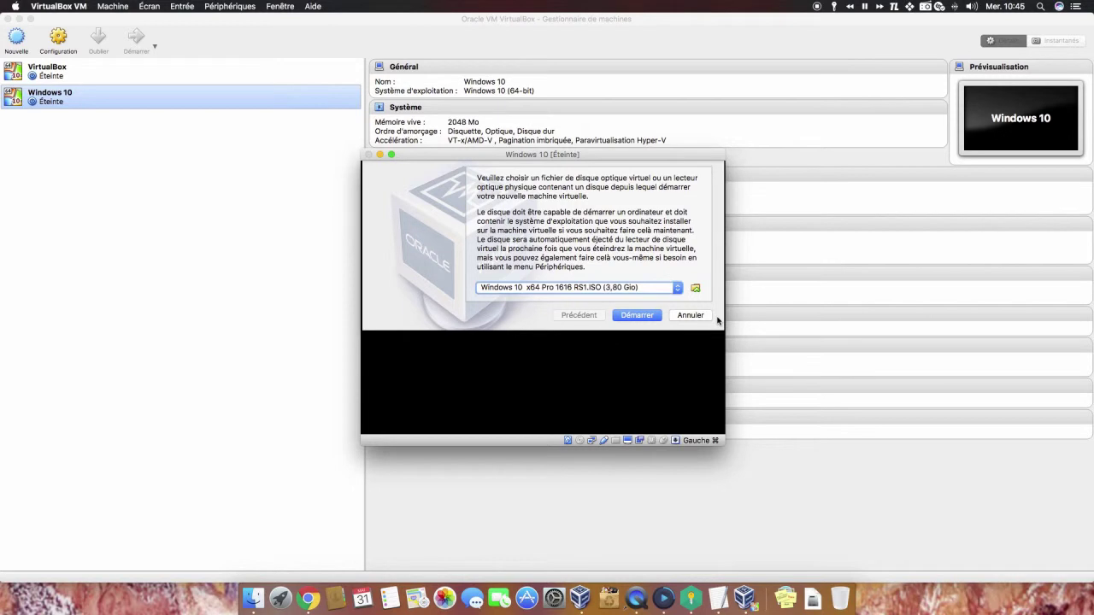
pyautogui.click(636, 315)
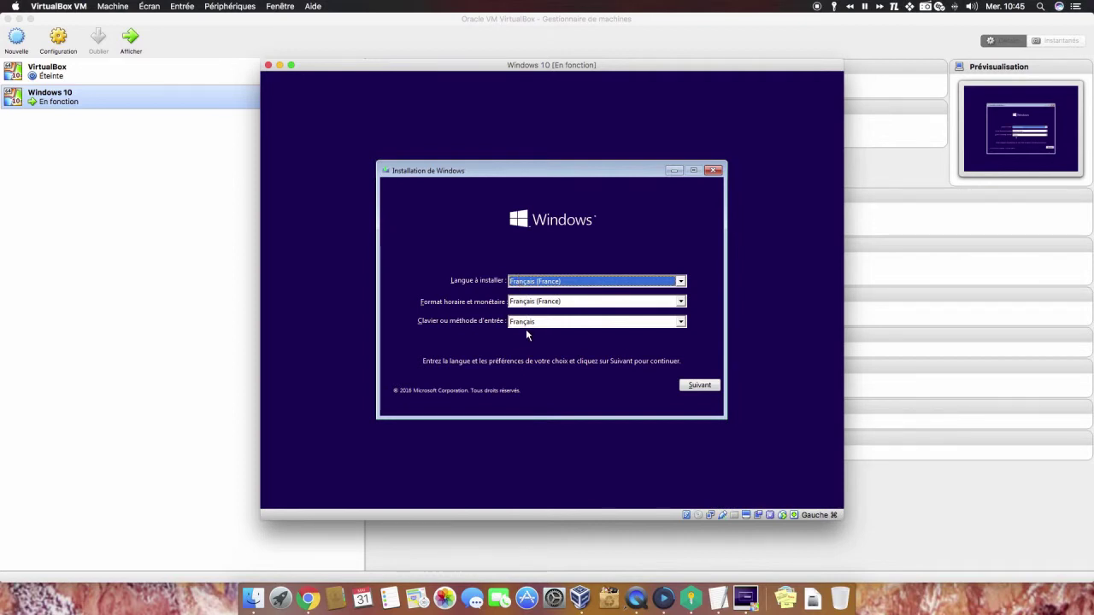
# Begin installing Windows with the French language settings and no product key, accepting the licence terms.
pyautogui.click(699, 385)
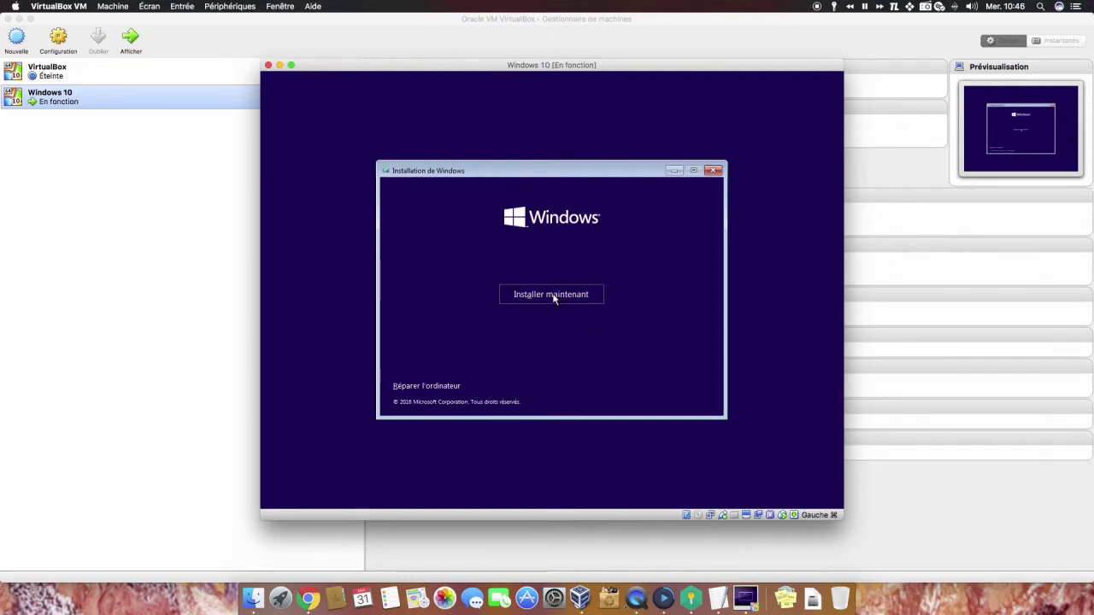
pyautogui.click(551, 295)
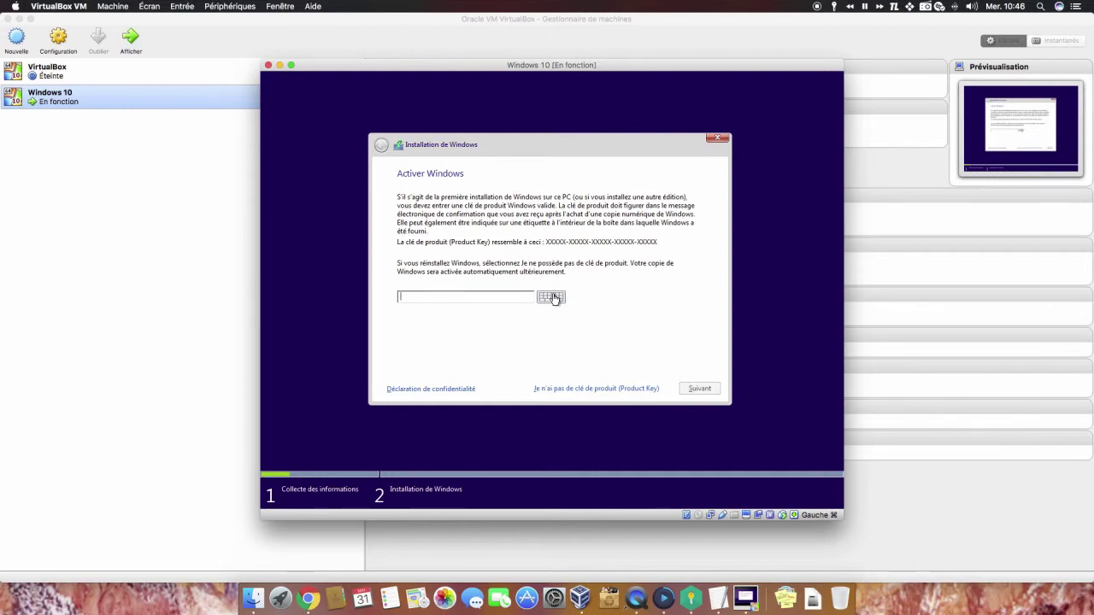
pyautogui.click(580, 388)
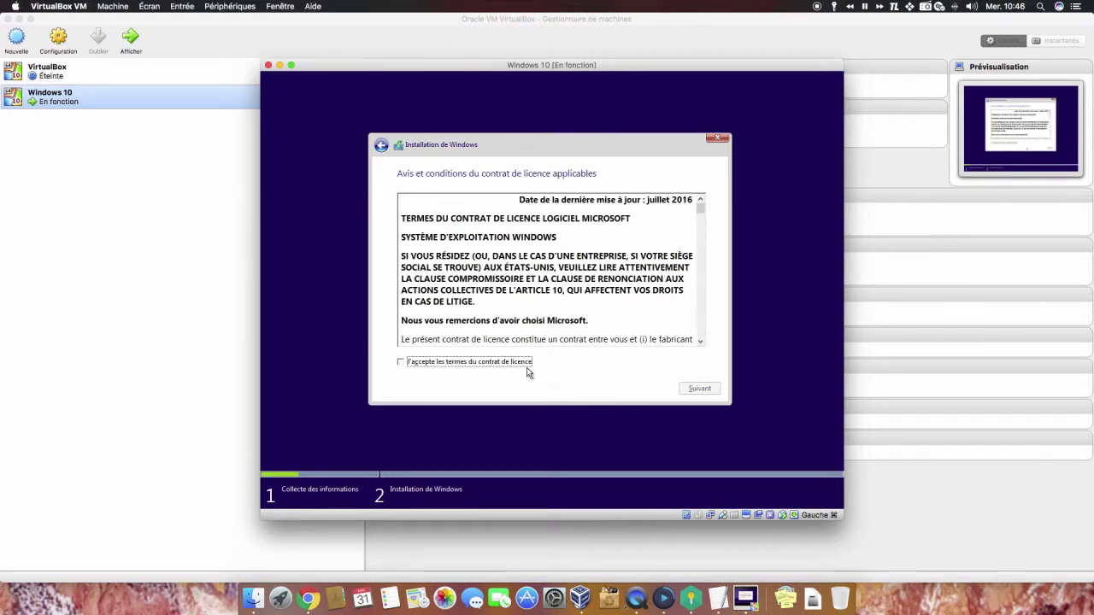
pyautogui.click(404, 363)
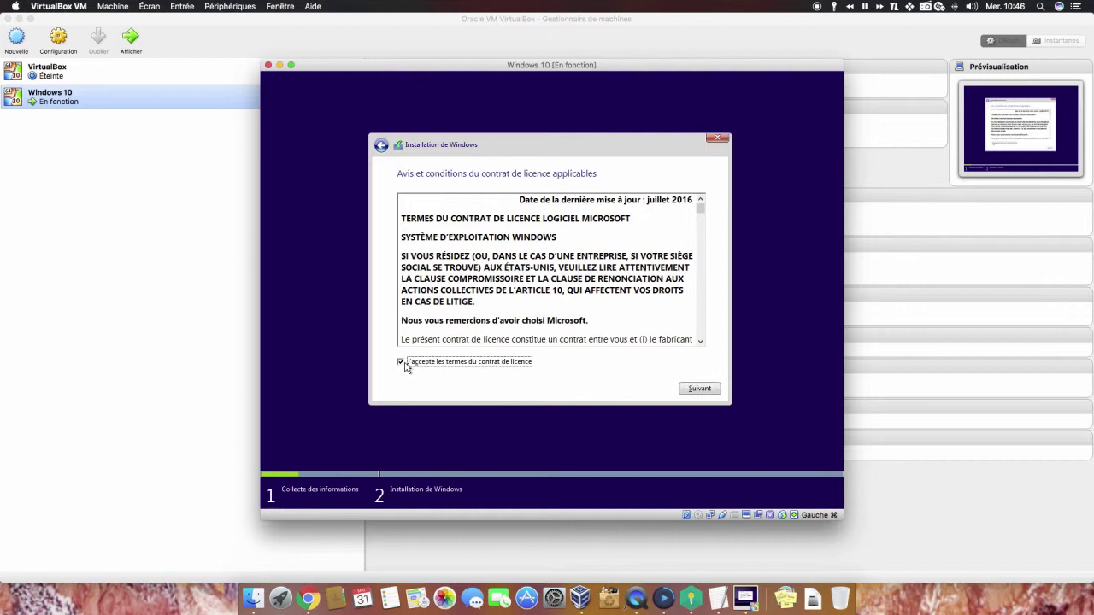
pyautogui.click(700, 390)
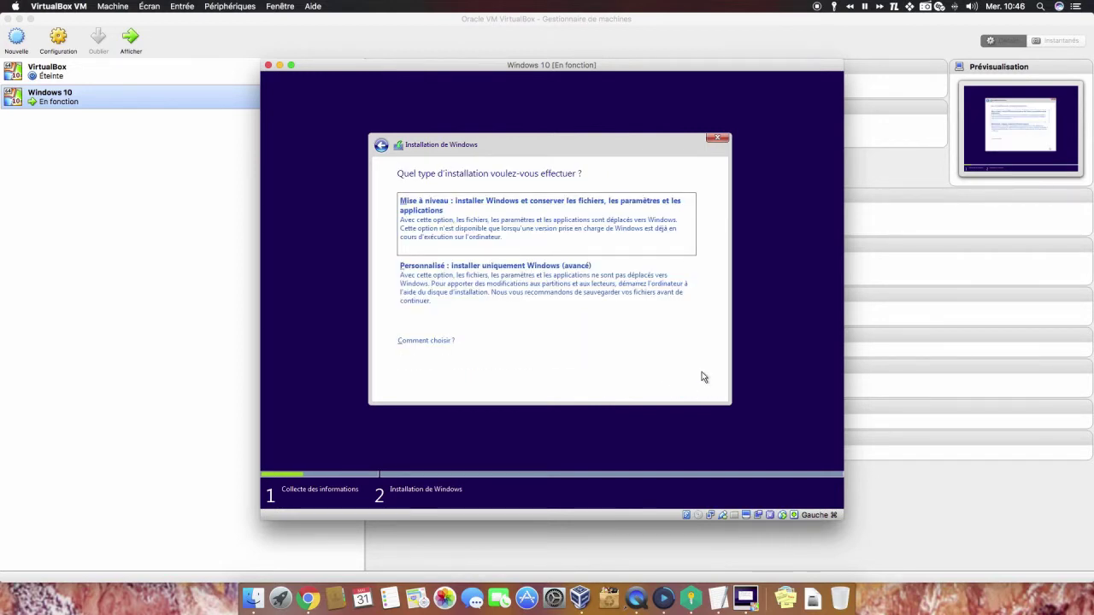
# Run a custom installation of Windows on the unallocated space of drive 0 and restart the machine to continue.
pyautogui.click(573, 299)
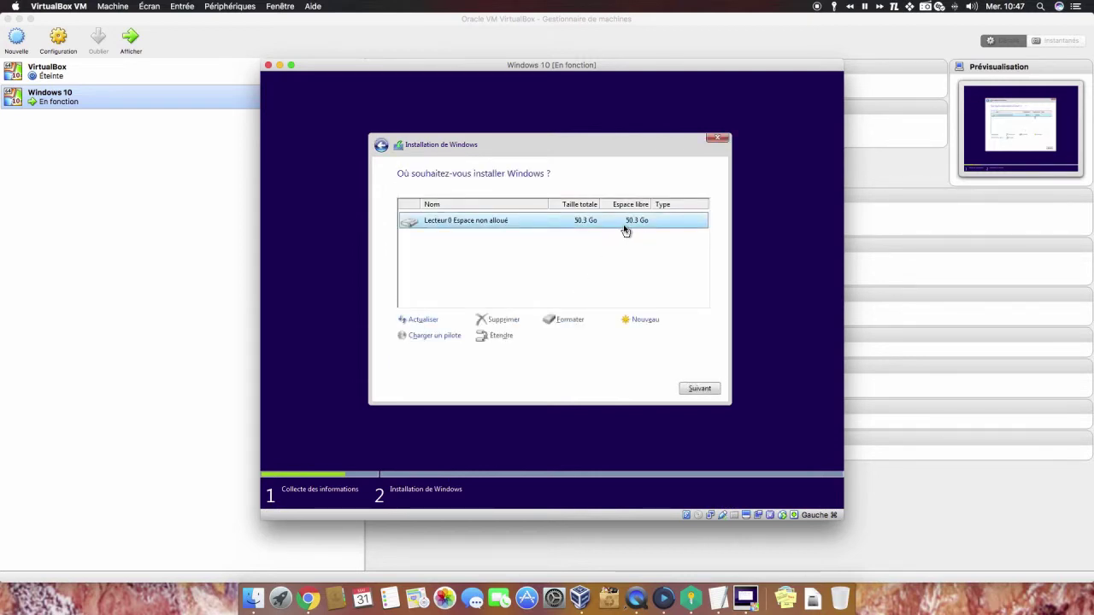
pyautogui.click(700, 389)
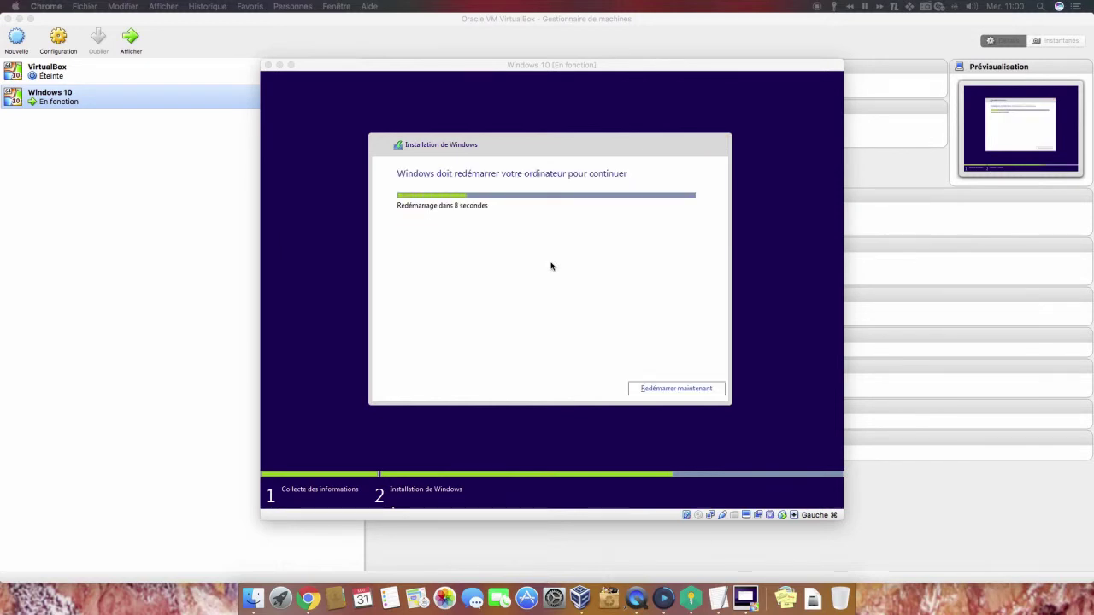
pyautogui.click(662, 392)
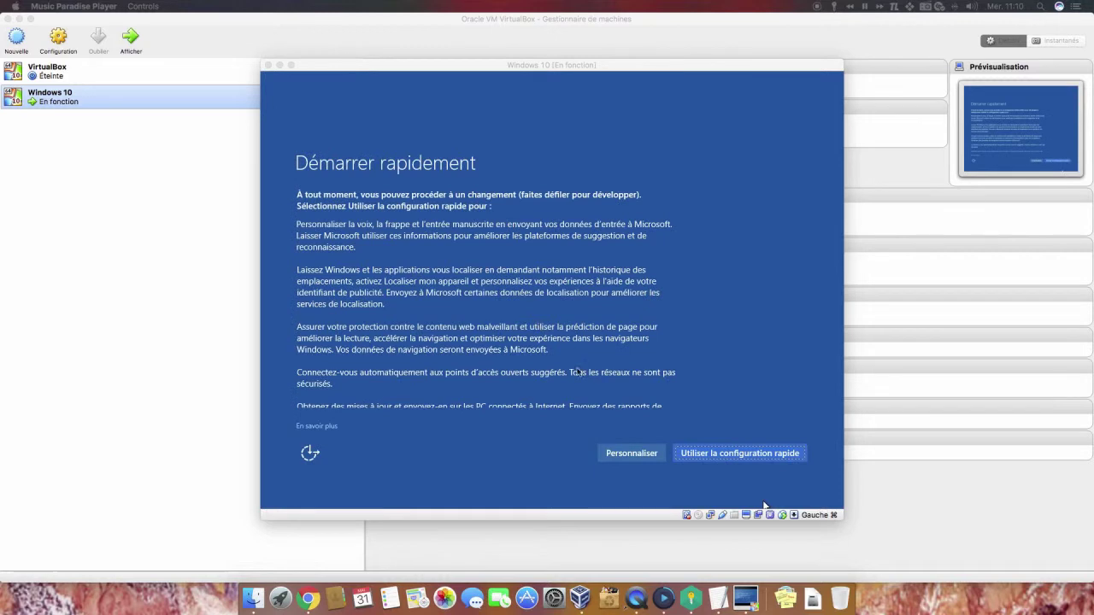
# Customize the Windows setup by turning off all four personalization options and the location option, and continue.
pyautogui.click(623, 453)
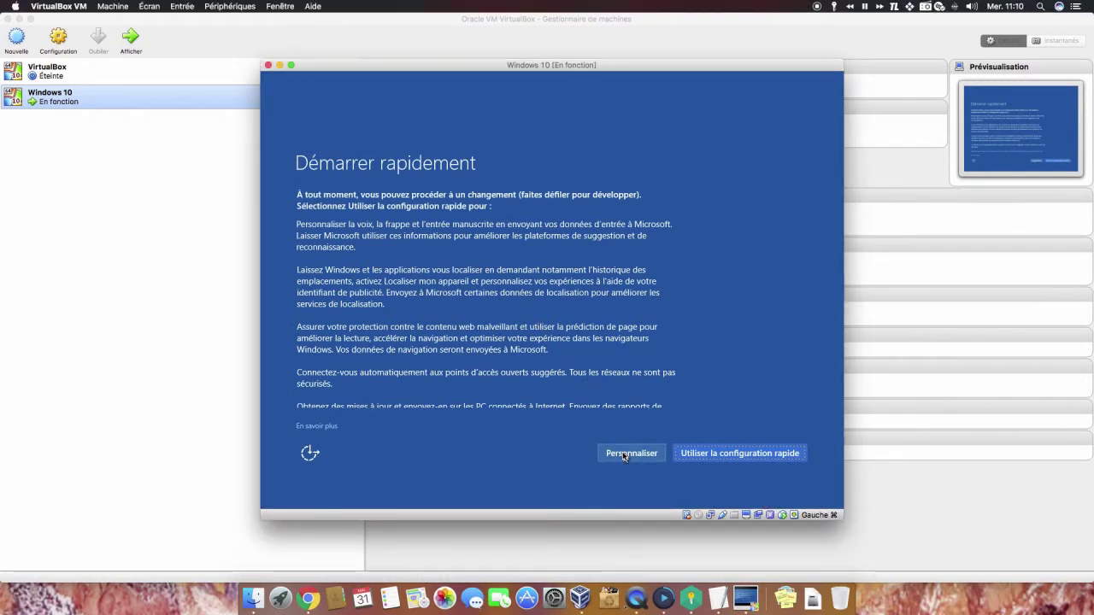
pyautogui.click(624, 455)
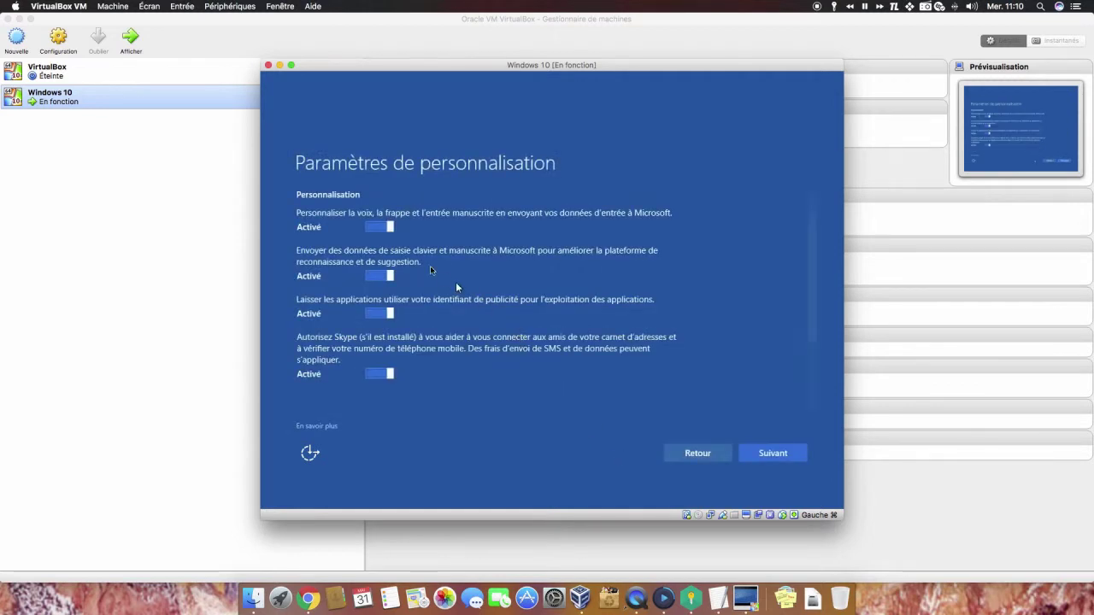
pyautogui.click(380, 227)
pyautogui.click(376, 276)
pyautogui.click(377, 314)
pyautogui.click(377, 373)
pyautogui.scroll(-2, 375, 378)
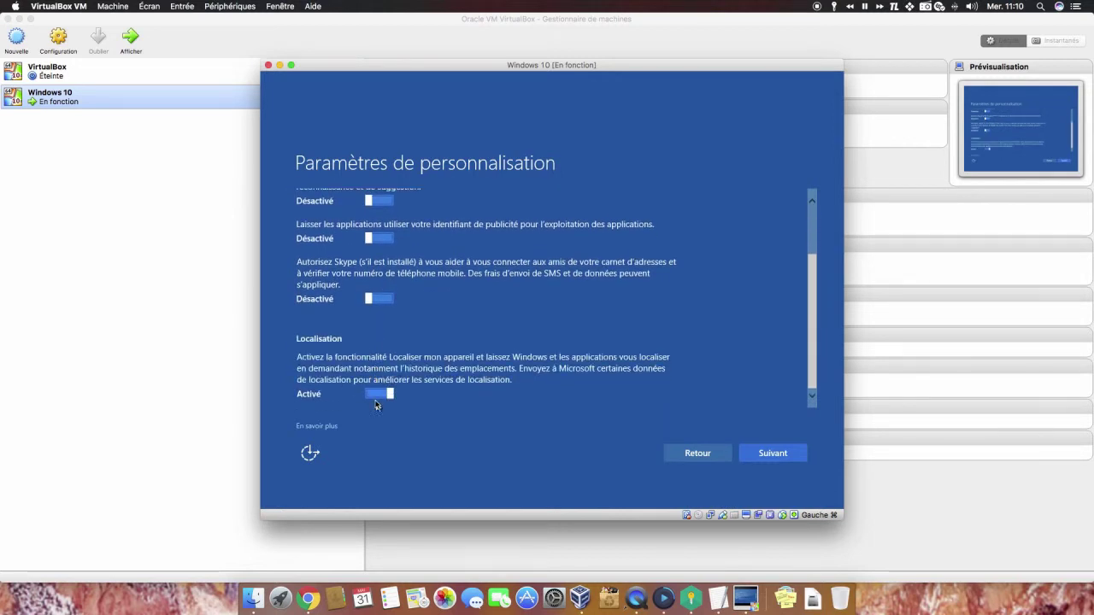
pyautogui.click(377, 395)
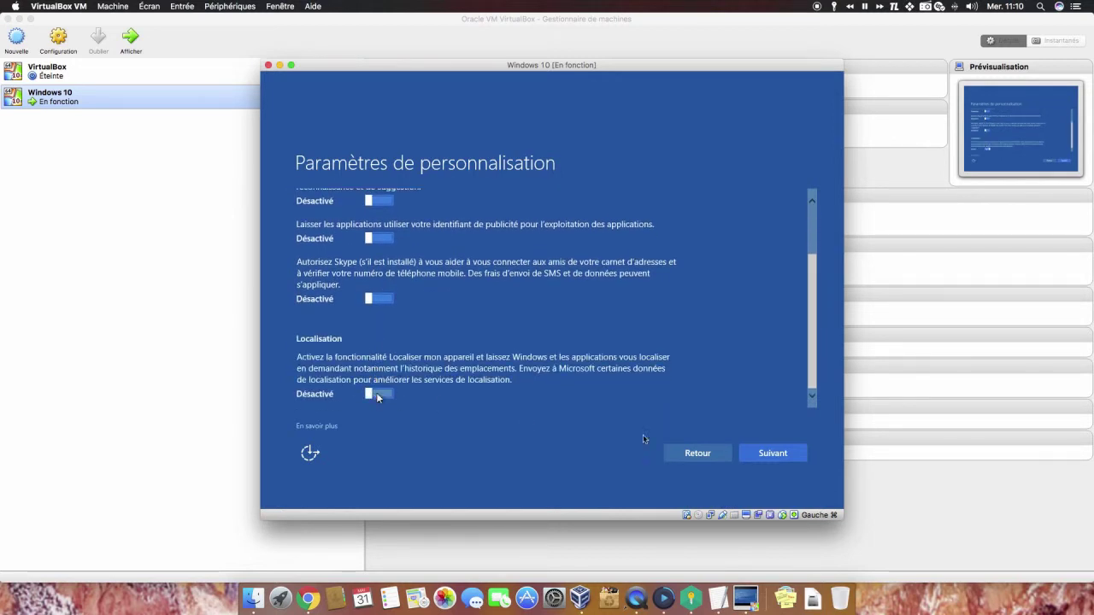
pyautogui.click(806, 466)
# Turn off all three connectivity and error reporting options and continue.
pyautogui.click(380, 244)
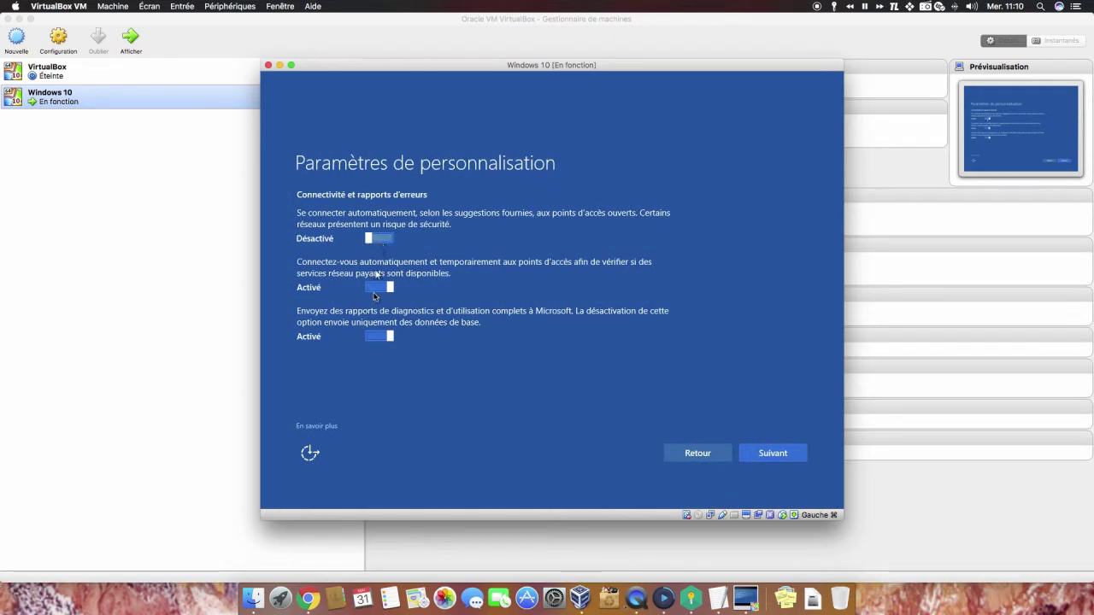
pyautogui.click(377, 288)
pyautogui.click(372, 336)
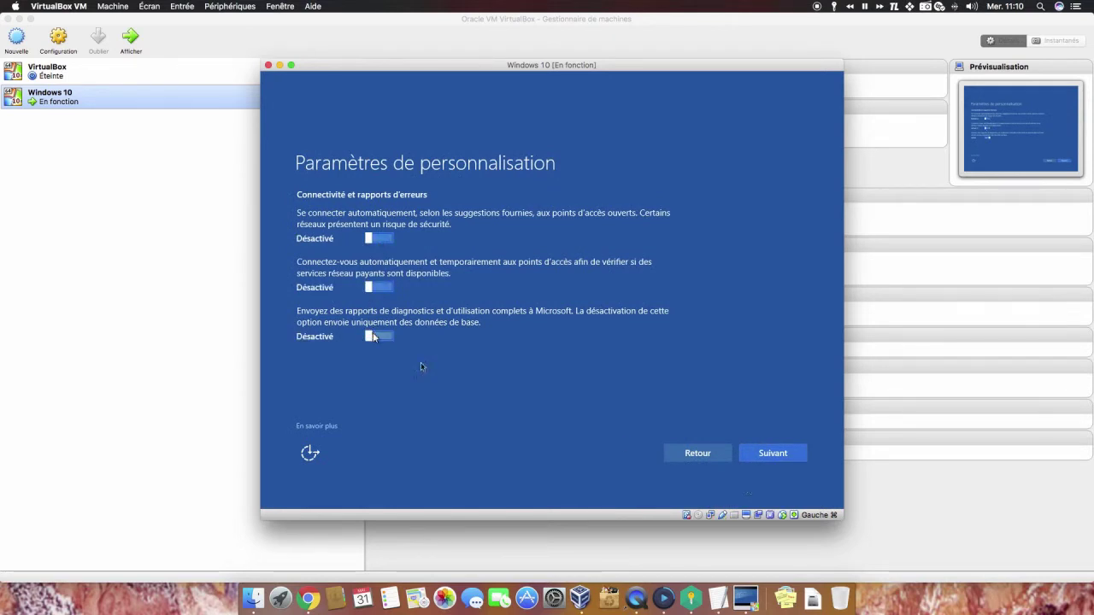
pyautogui.click(789, 456)
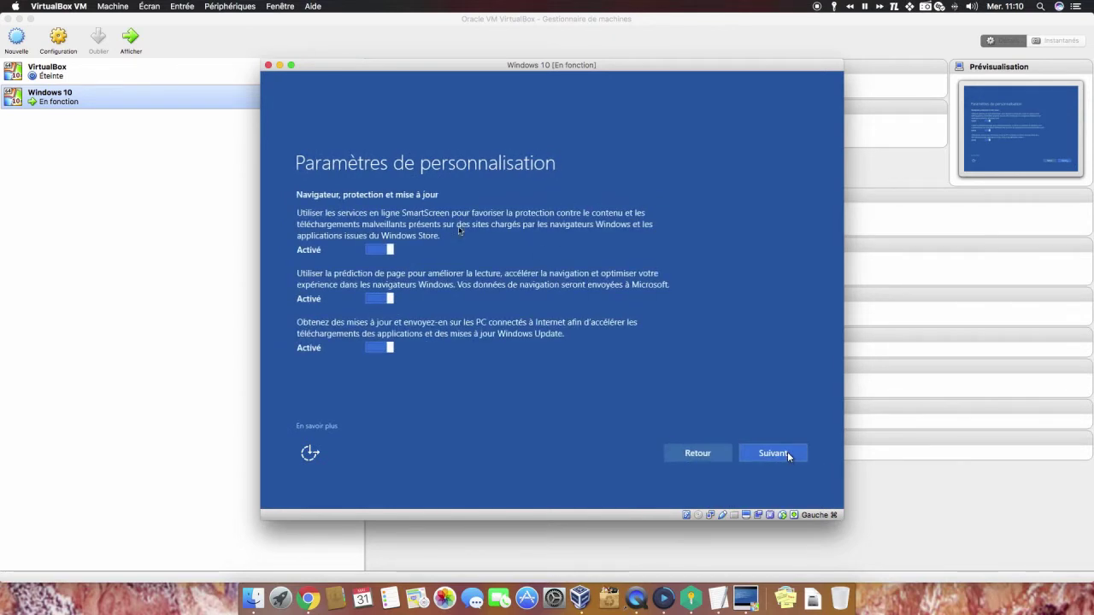
# Turn off the SmartScreen services and page prediction options and continue.
pyautogui.click(375, 250)
pyautogui.click(369, 298)
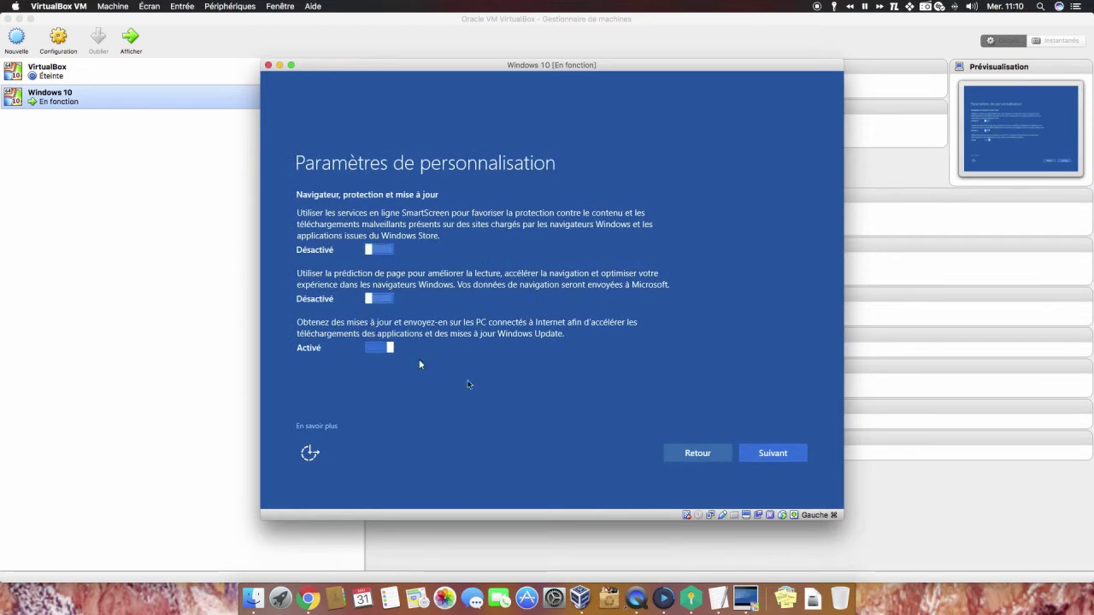
pyautogui.click(783, 456)
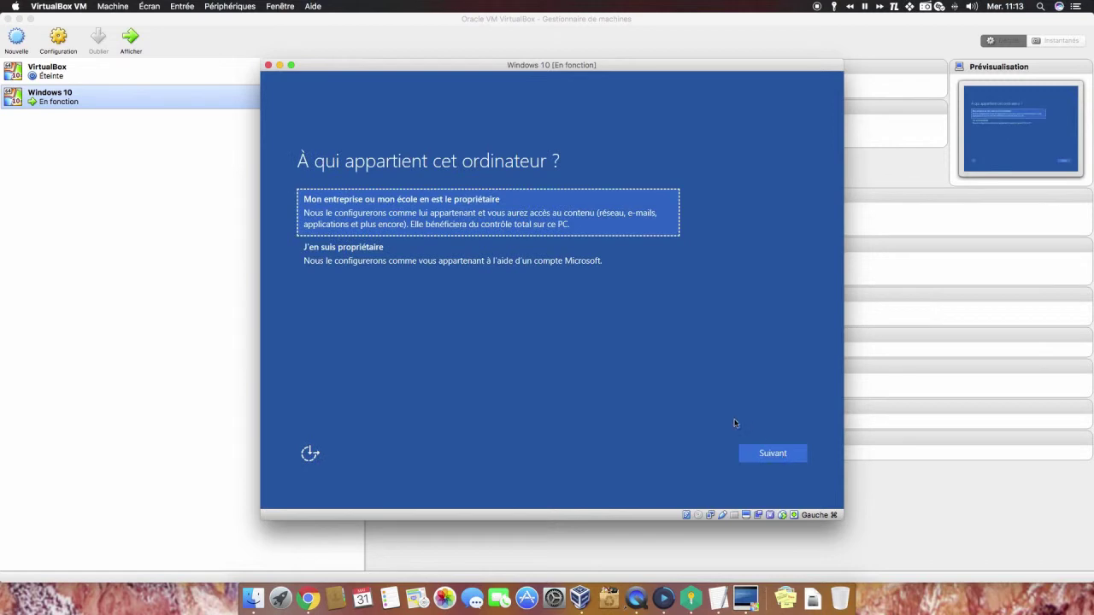
# Declare the computer as personally owned (J'en suis propriétaire) and skip the Microsoft account sign-in.
pyautogui.click(384, 266)
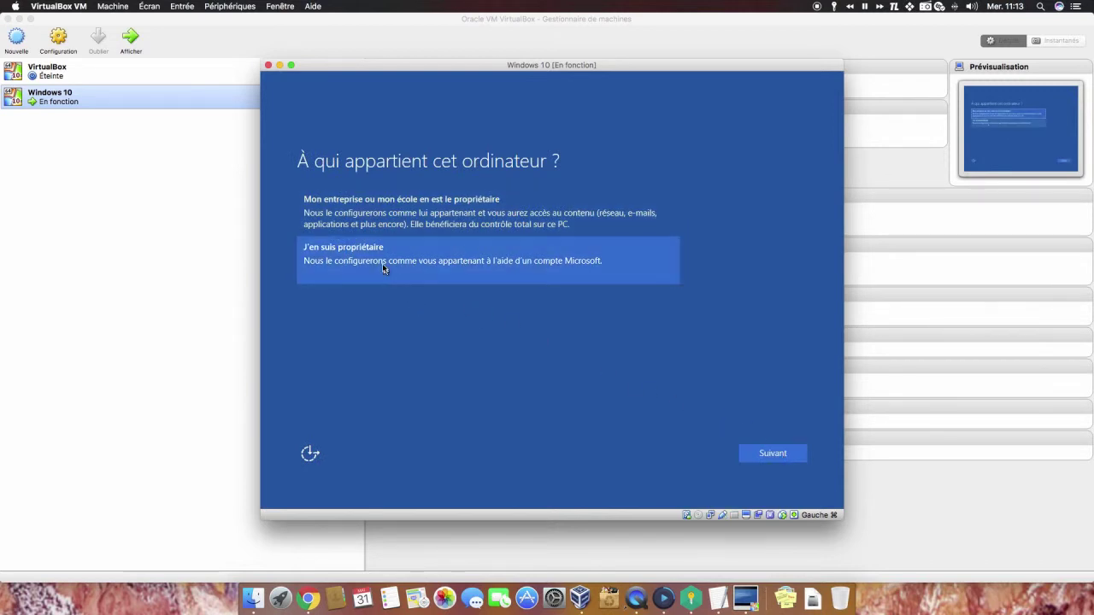
pyautogui.click(803, 457)
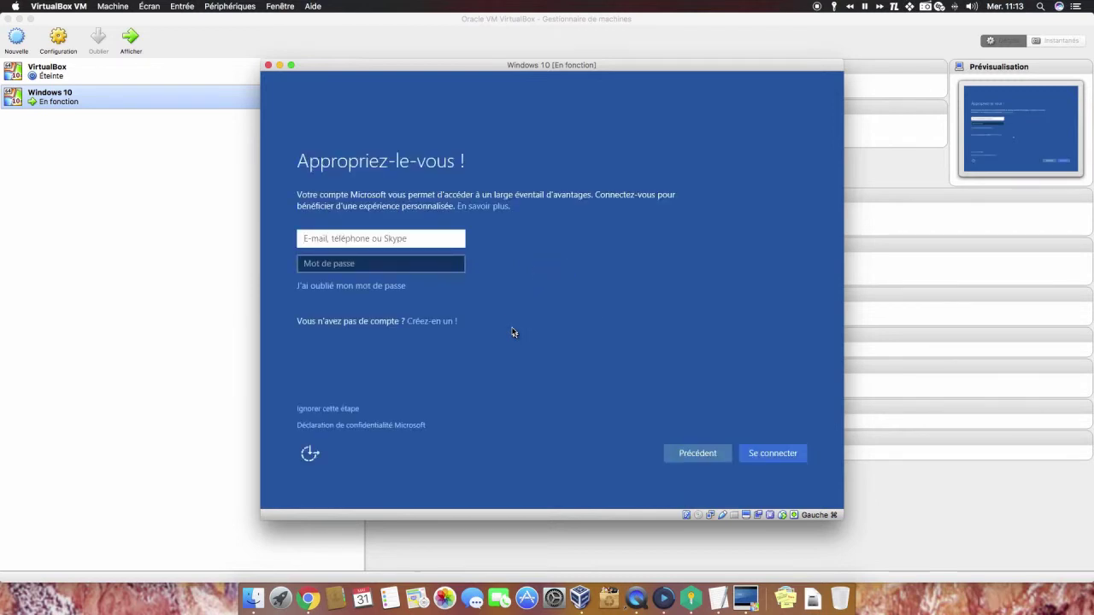
pyautogui.click(334, 412)
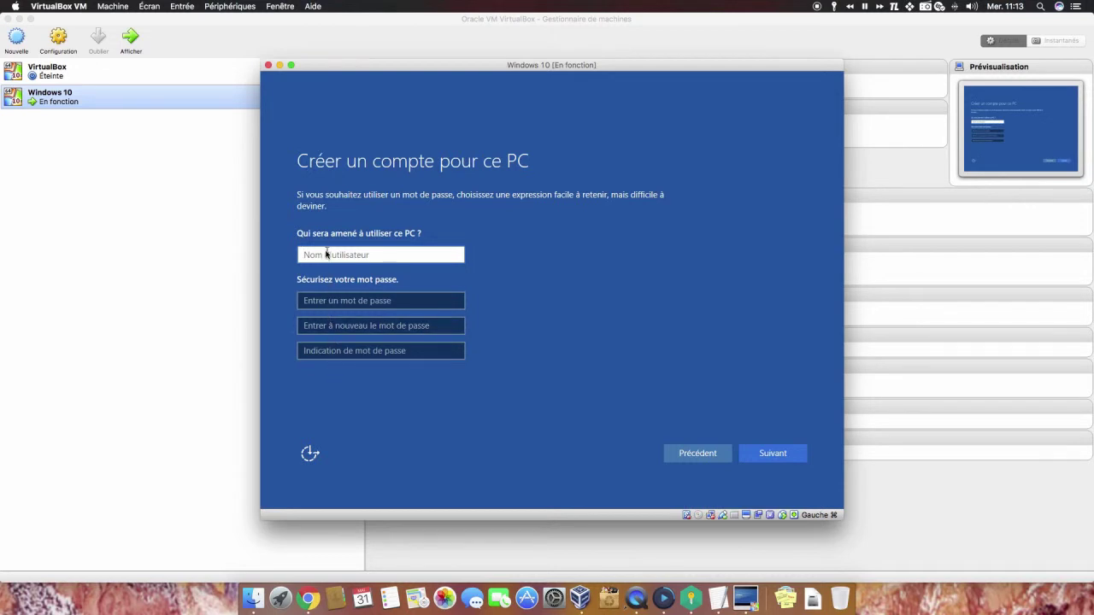
# Create a local account for this PC with the user's first name and no password.
pyautogui.write('Patrice')
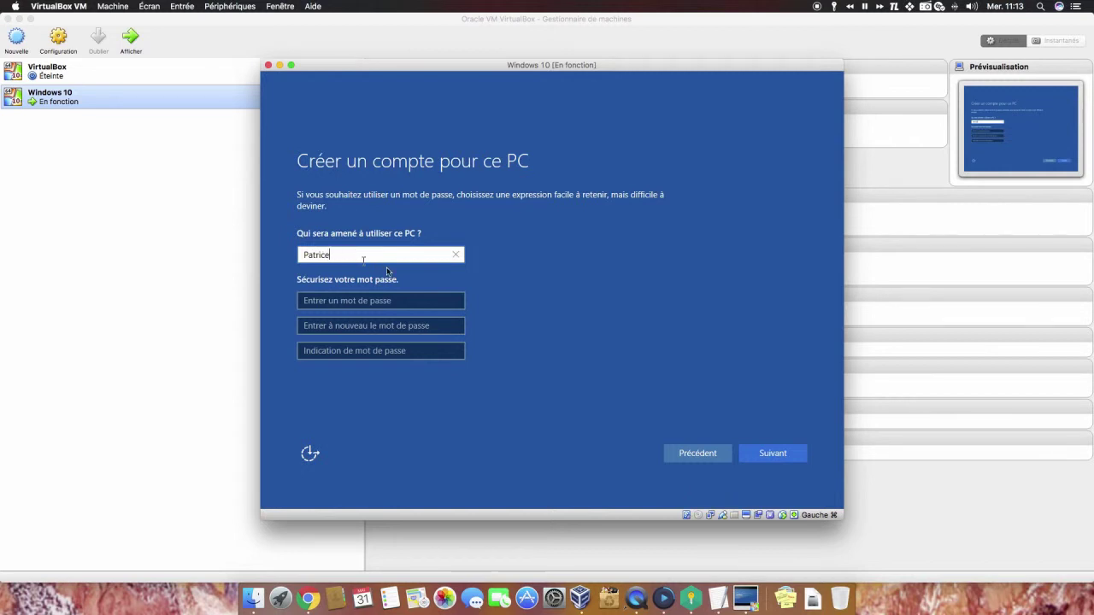
pyautogui.click(779, 455)
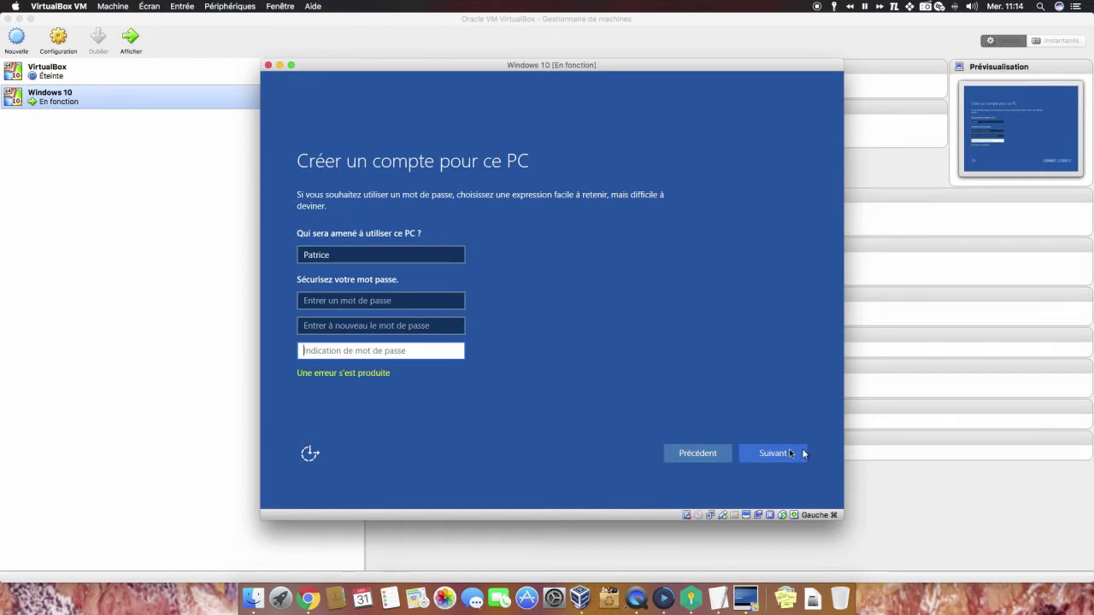
pyautogui.click(789, 455)
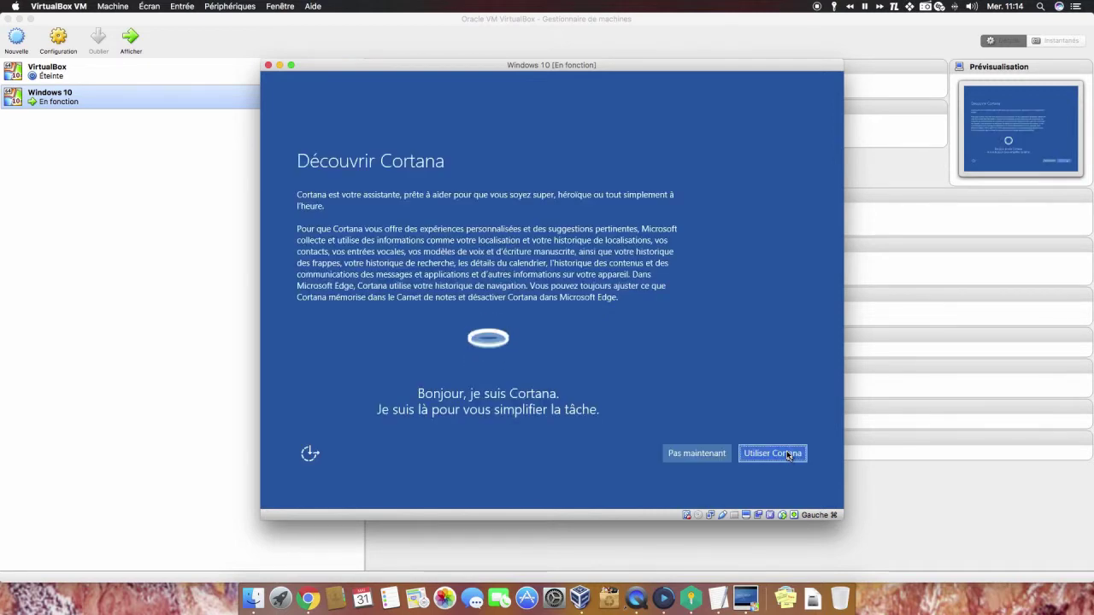
# Decline using Cortana for now and allow other PCs and devices on the network to detect this PC.
pyautogui.click(673, 457)
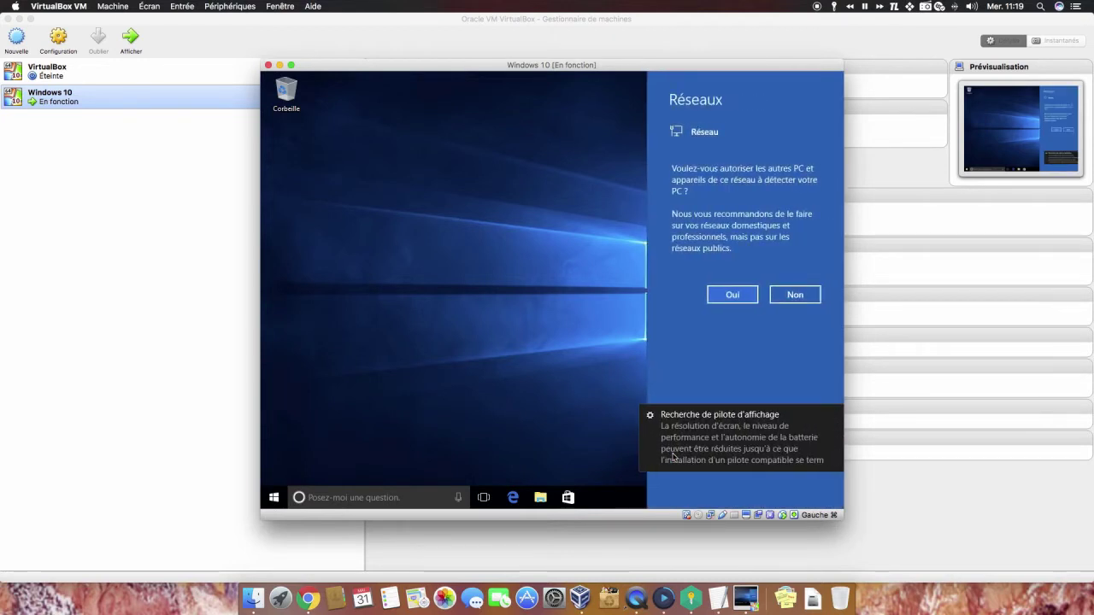
pyautogui.click(733, 296)
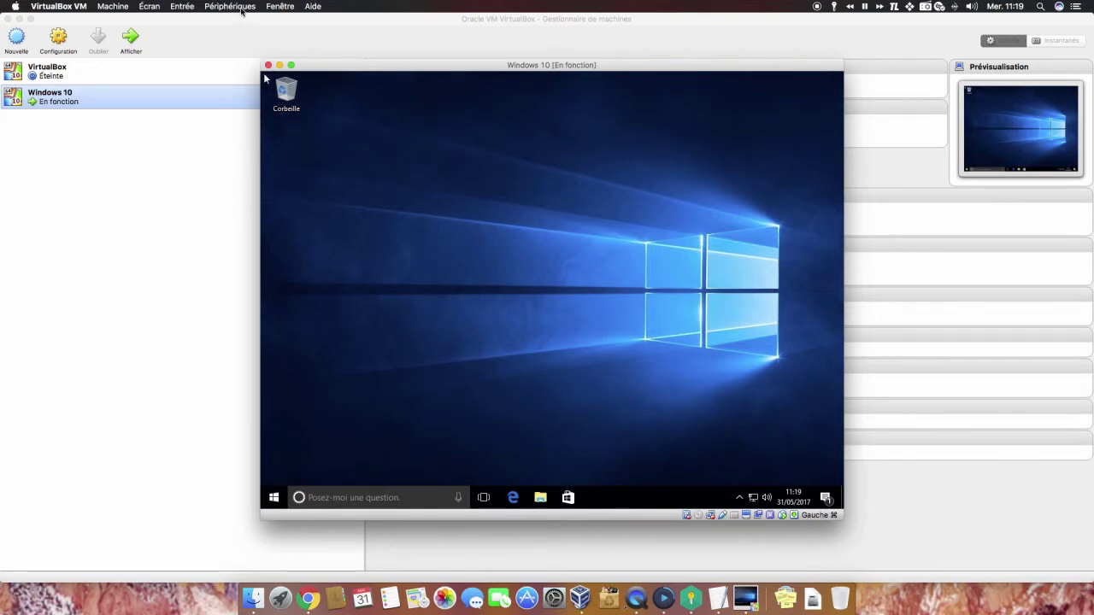
# Insert the Guest Additions CD image into the virtual machine and run VBoxWindowsAdditions.exe, authorizing it to make changes.
pyautogui.click(242, 9)
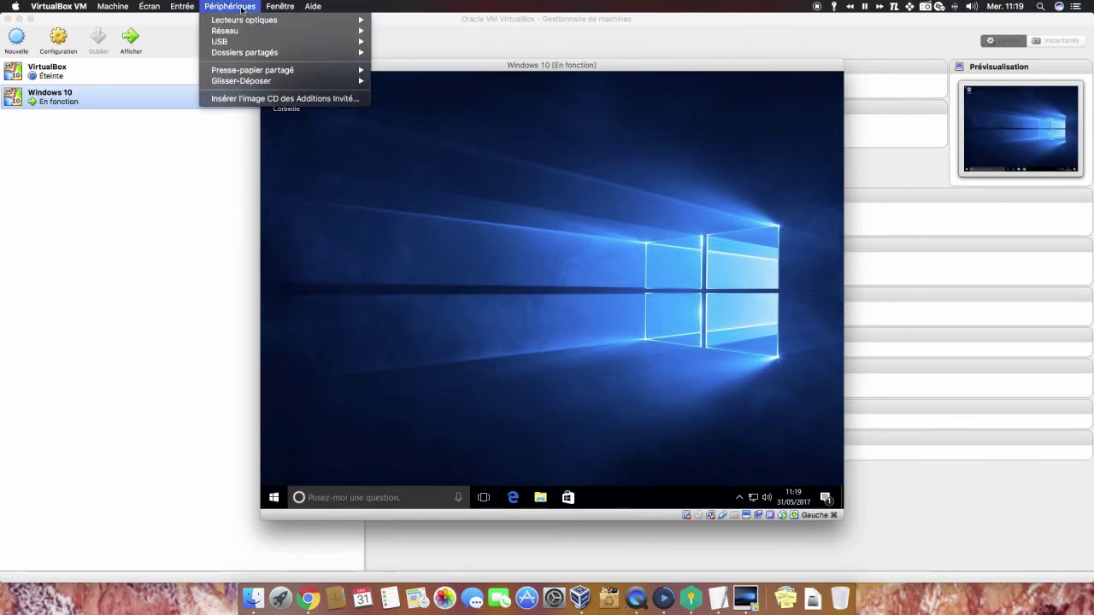
pyautogui.click(265, 100)
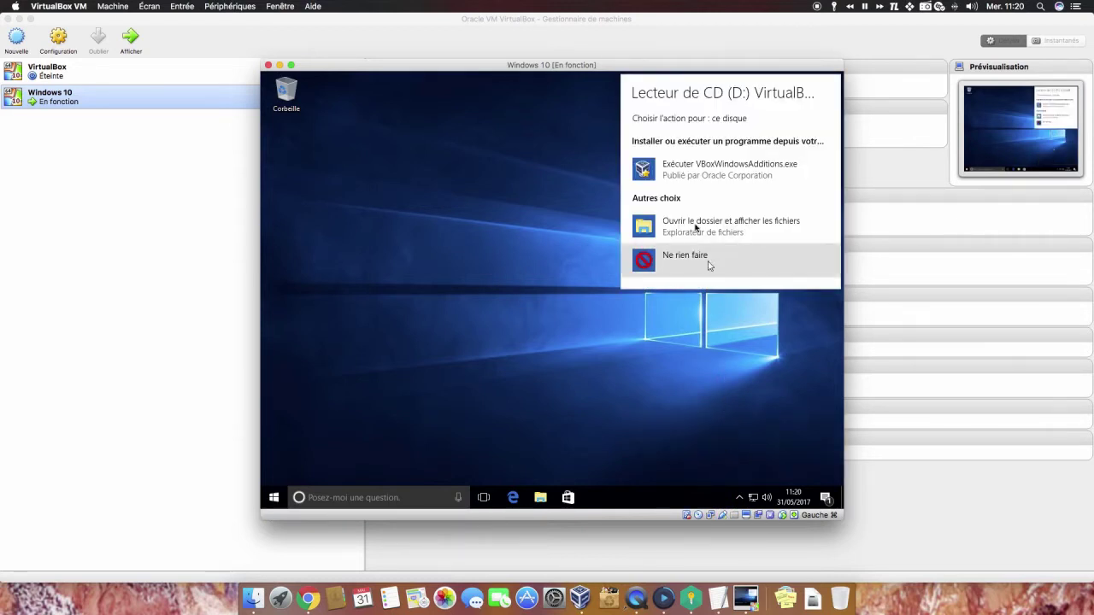
pyautogui.click(686, 174)
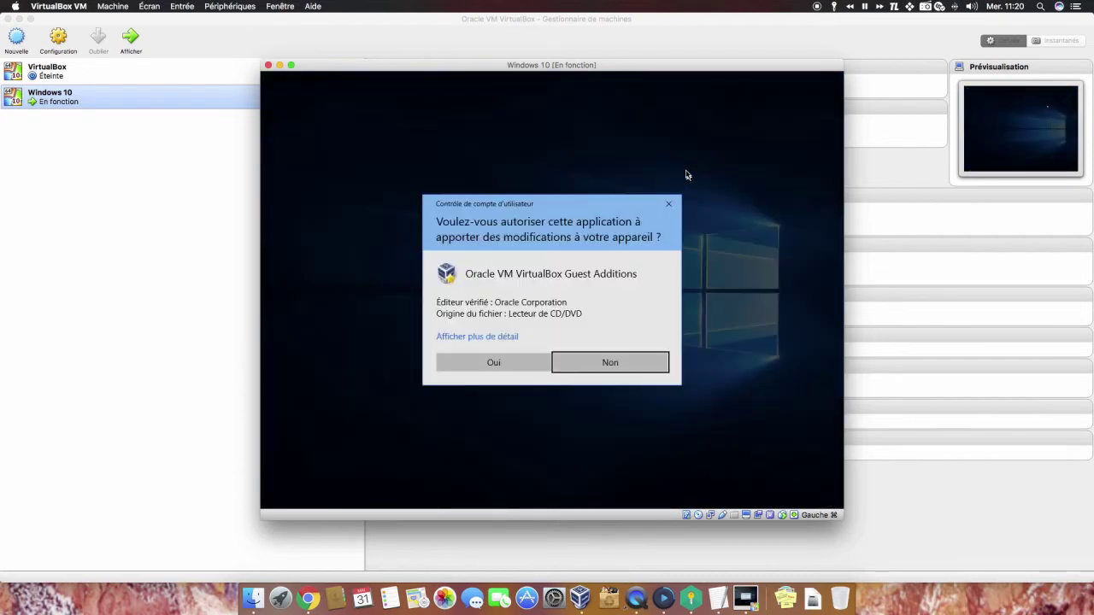
pyautogui.click(498, 364)
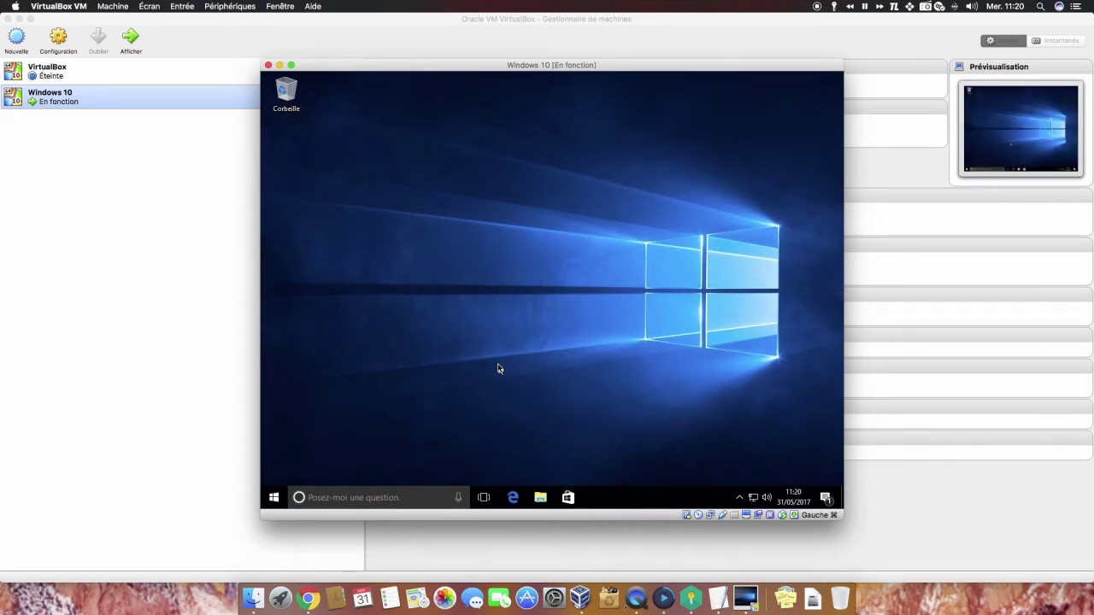
# Install VirtualBox Guest Additions 5.1.22 with the default components and restart Windows immediately.
pyautogui.click(615, 376)
pyautogui.click(615, 376)
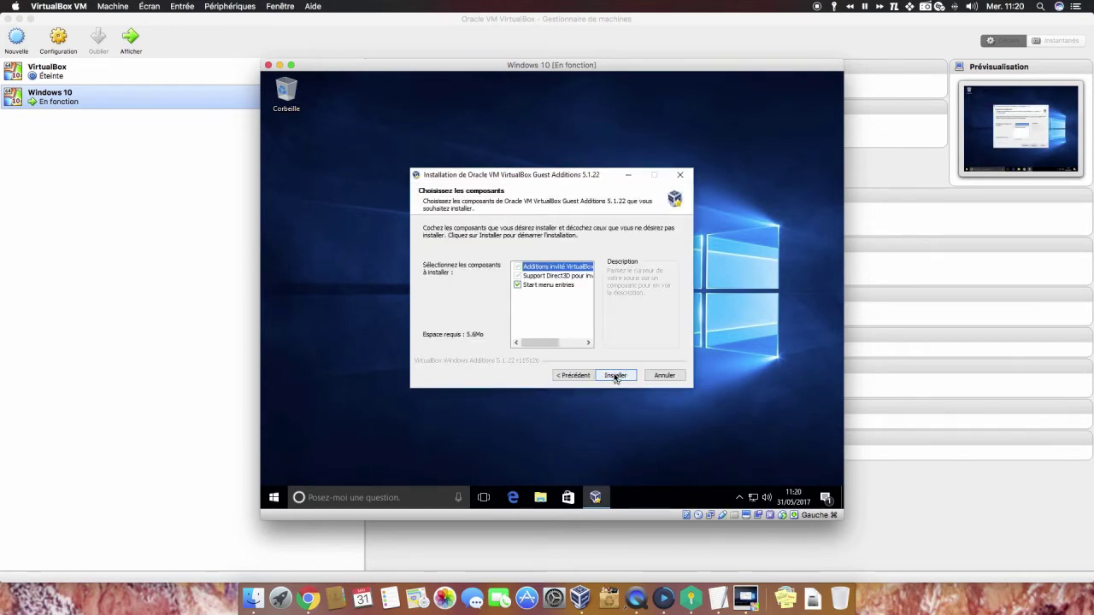
pyautogui.click(616, 376)
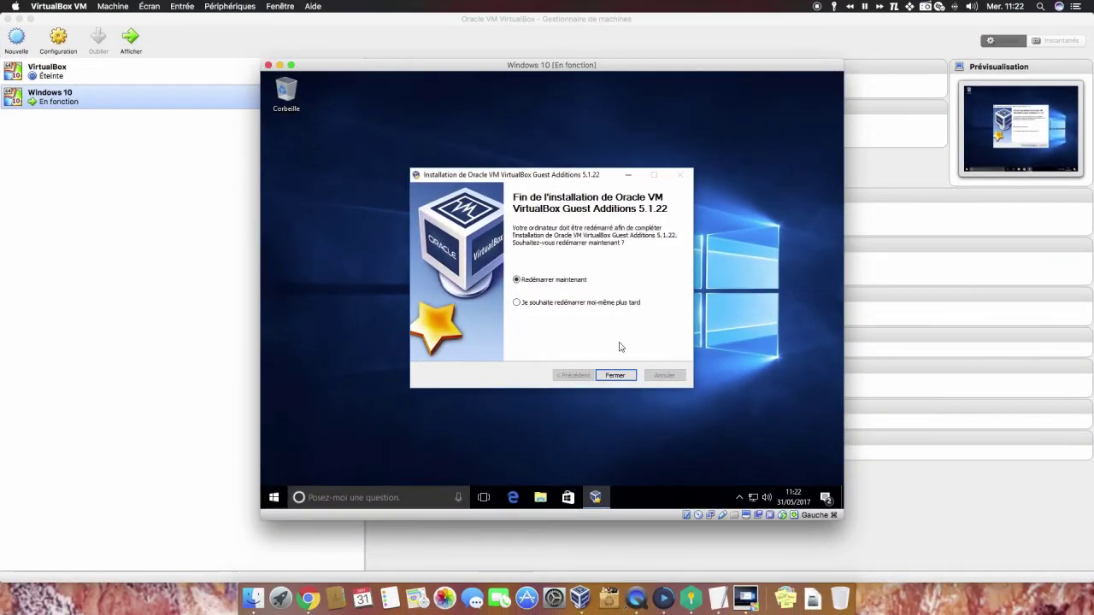
pyautogui.click(624, 376)
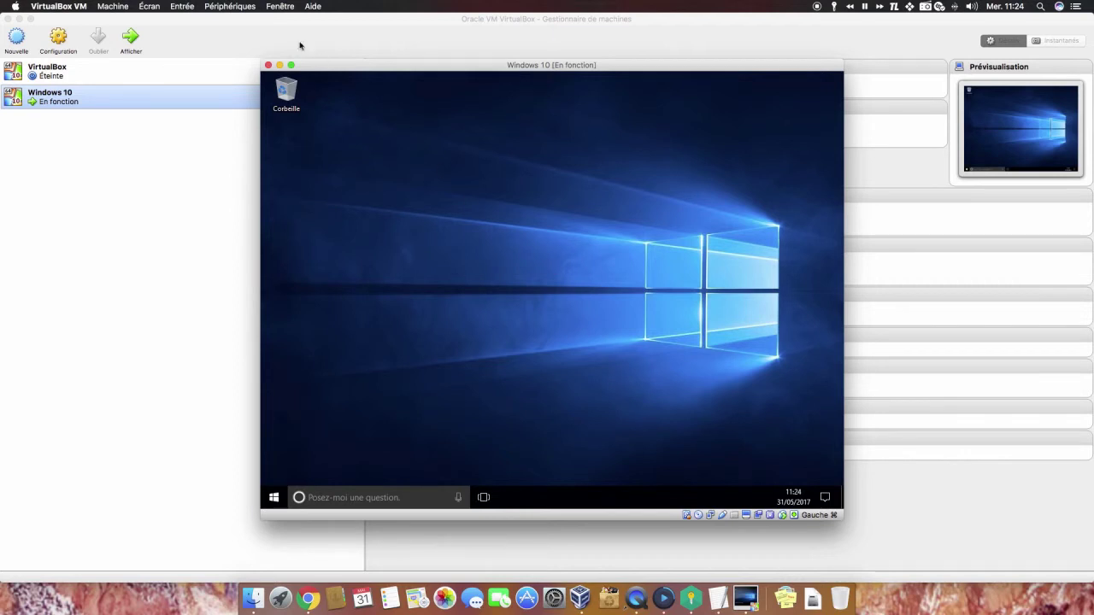
# Set both the shared clipboard and drag-and-drop of the virtual machine to Bidirectionnel.
pyautogui.click(239, 9)
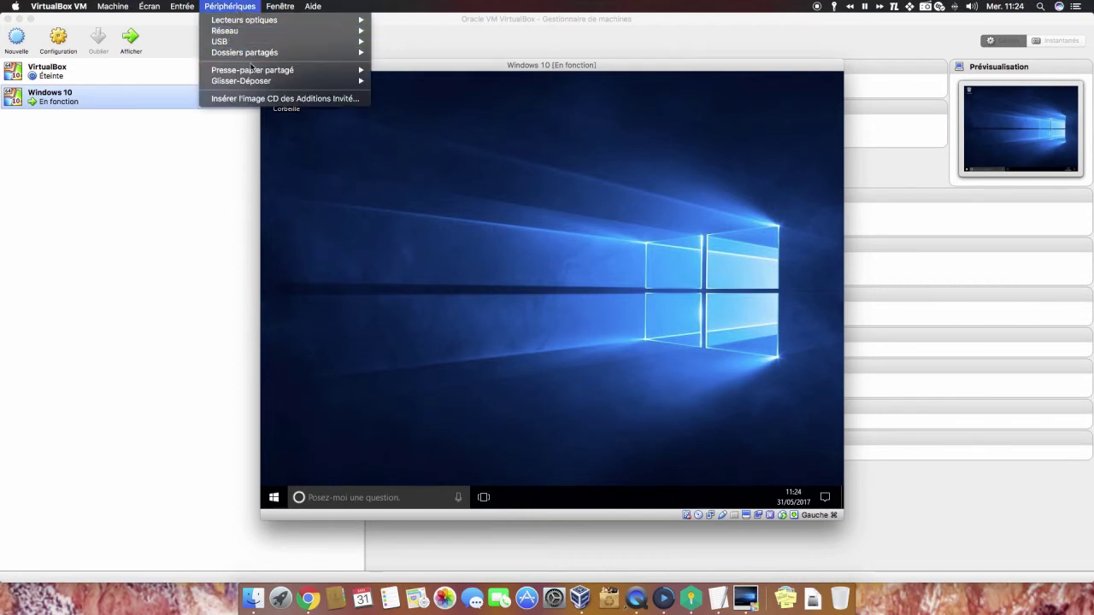
pyautogui.moveTo(257, 72)
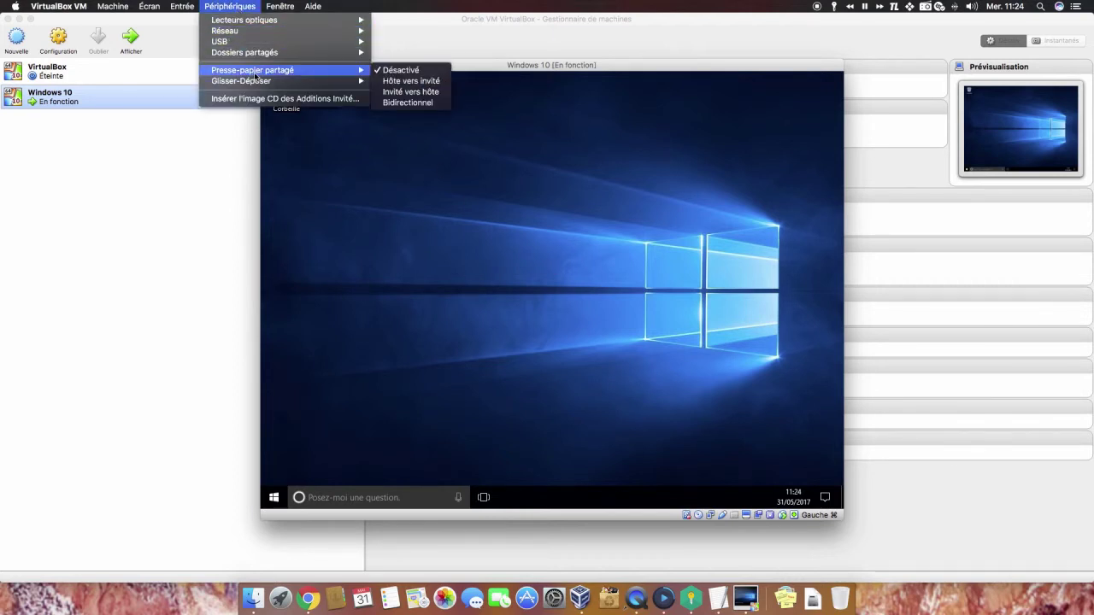
pyautogui.click(409, 103)
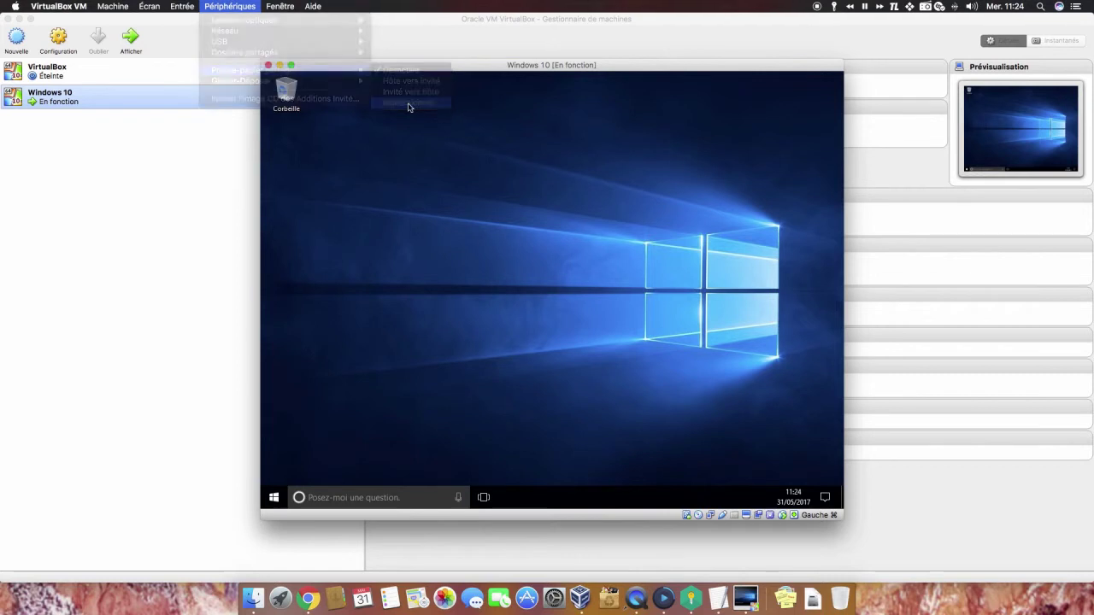
pyautogui.click(246, 10)
pyautogui.moveTo(363, 79)
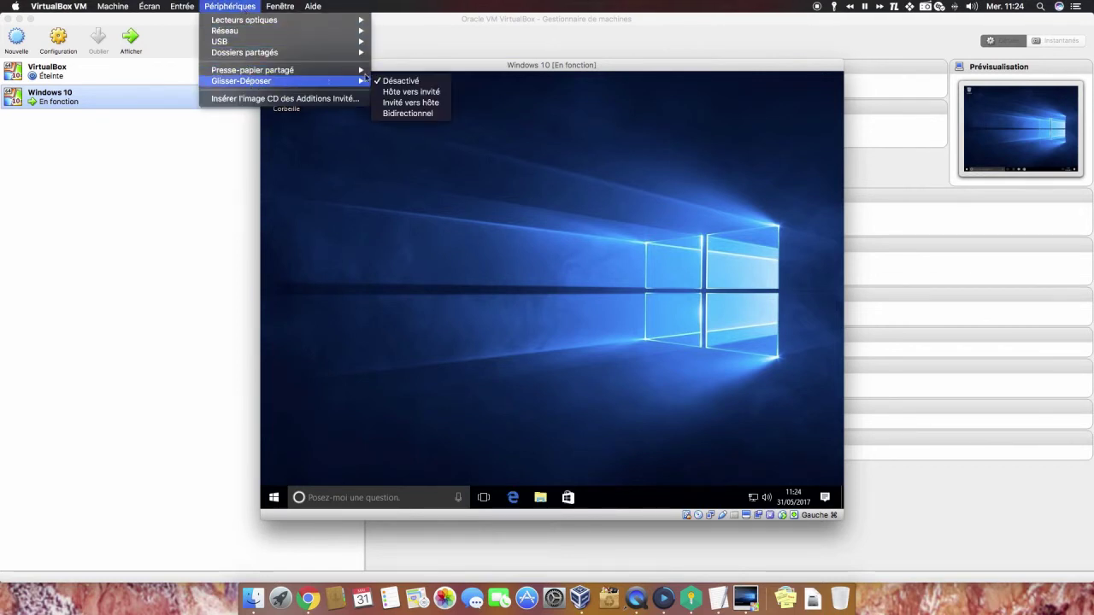
pyautogui.click(408, 119)
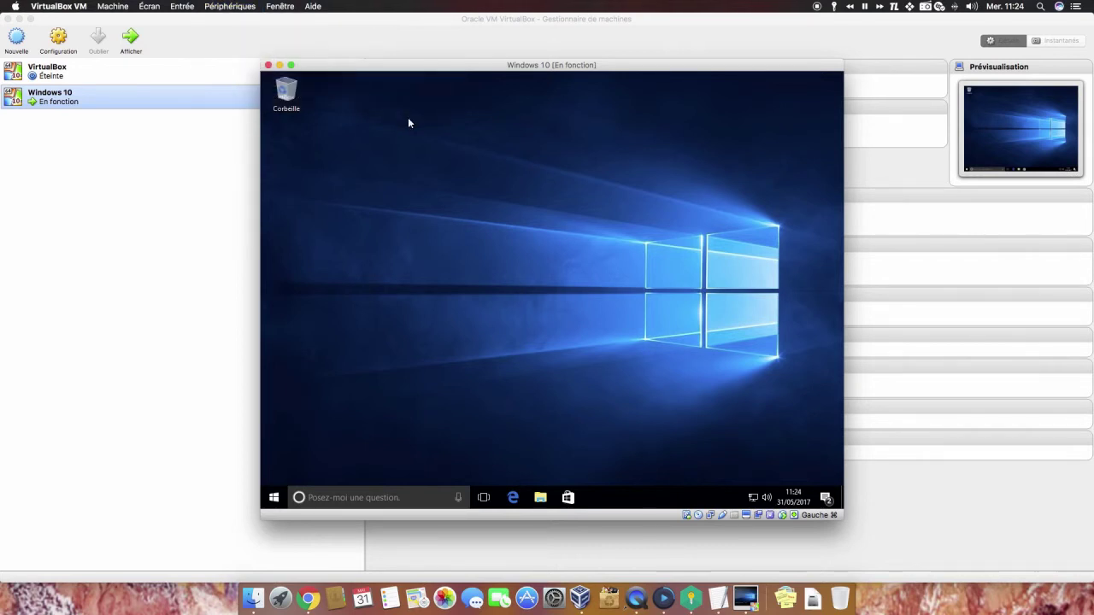
# Open Ce PC from the Système Windows group of the Windows app list.
pyautogui.click(276, 496)
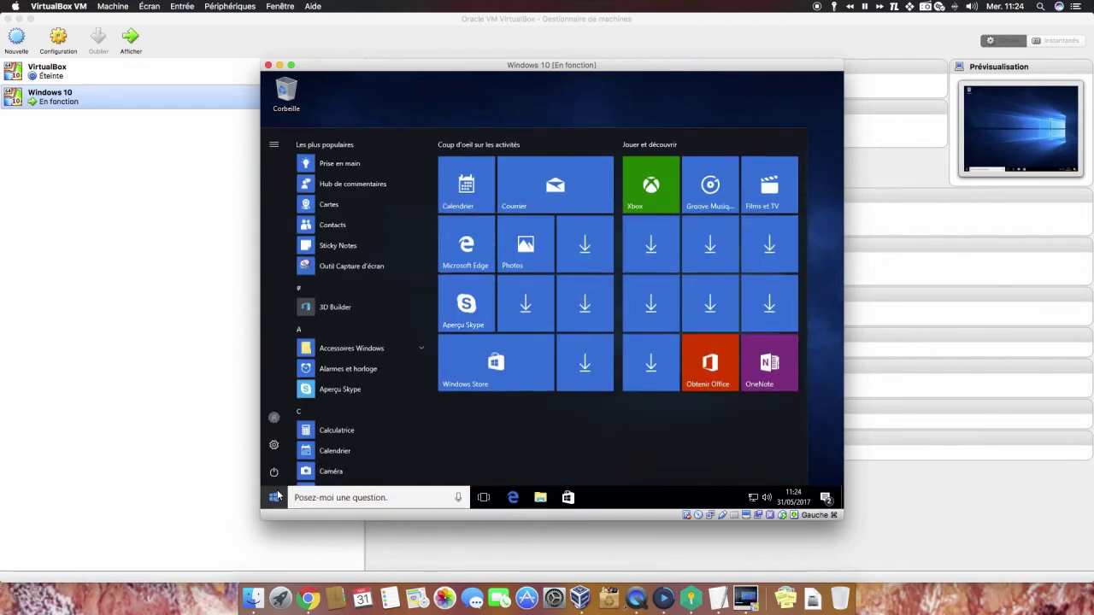
pyautogui.scroll(-2, 331, 421)
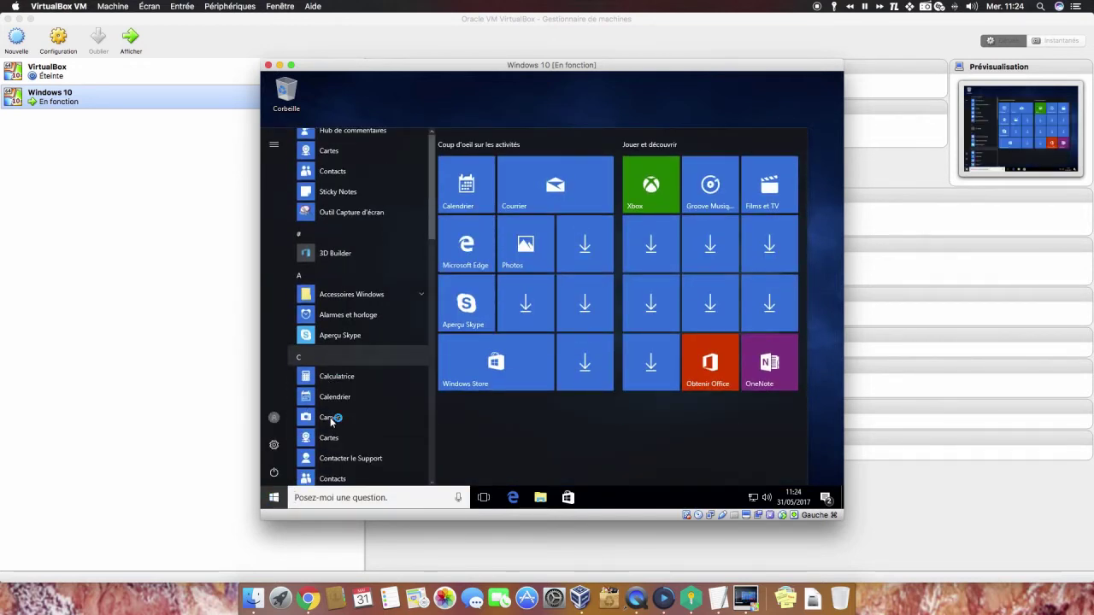
pyautogui.scroll(-15, 331, 421)
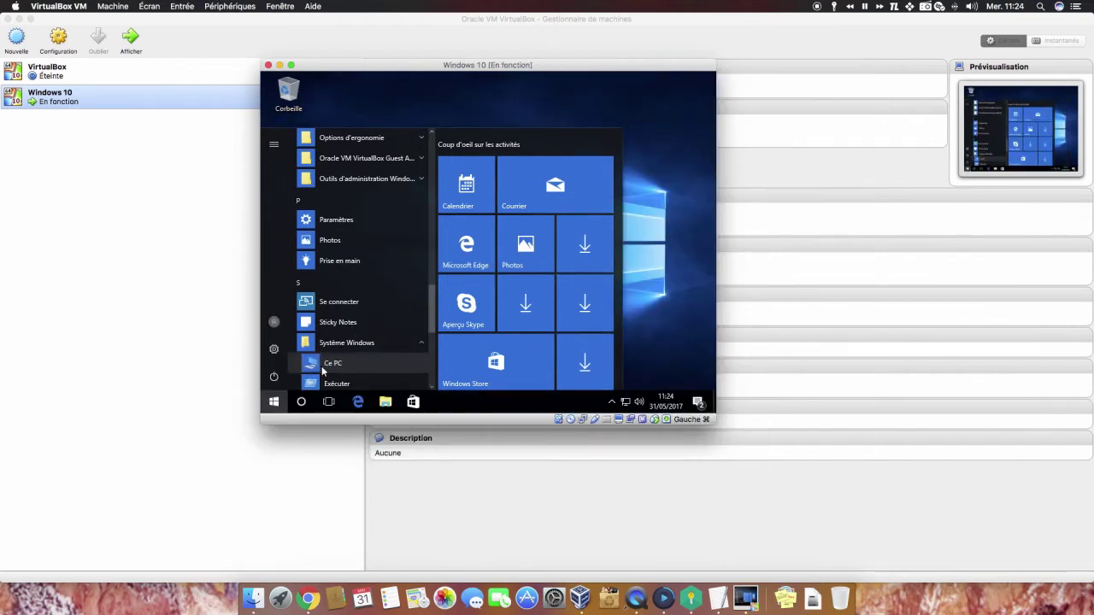
pyautogui.click(322, 368)
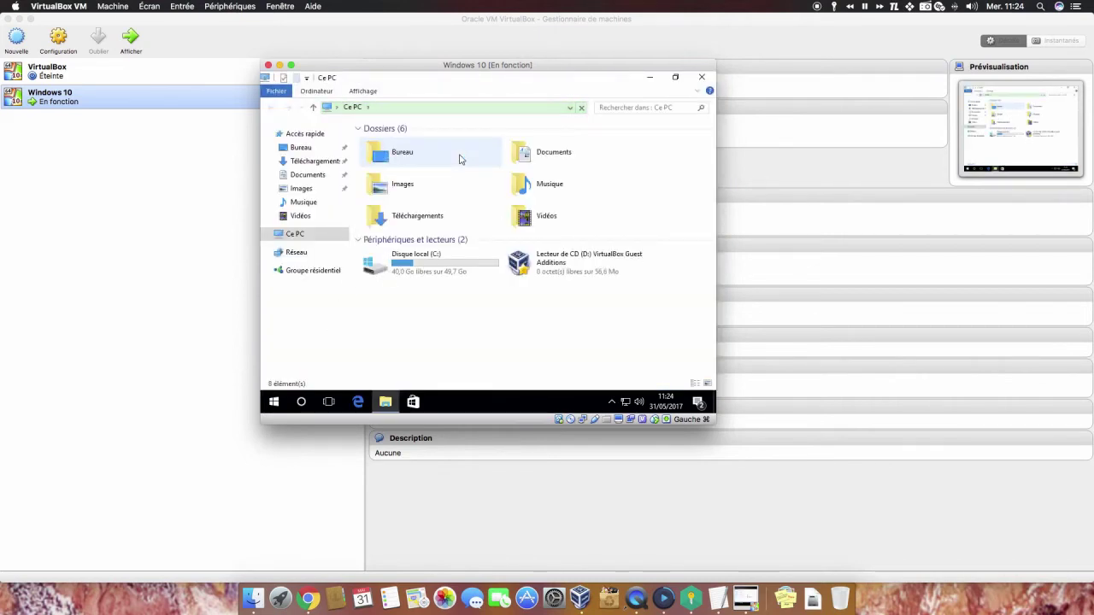
# Turn on file sharing for the network in Réseau and open the VBOXSVR computer.
pyautogui.click(295, 254)
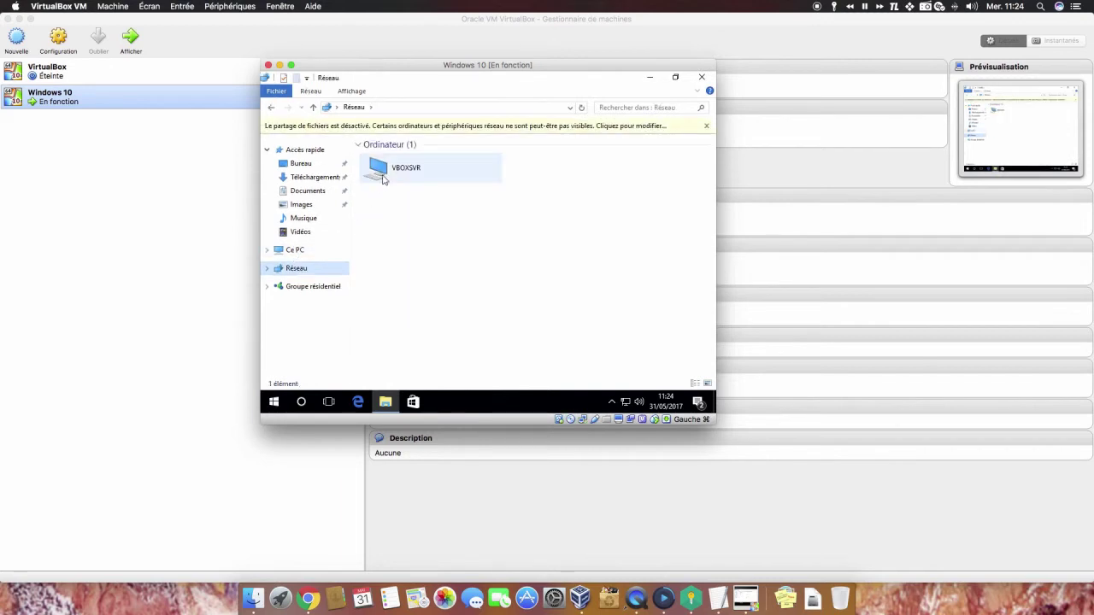
pyautogui.click(454, 130)
pyautogui.click(466, 137)
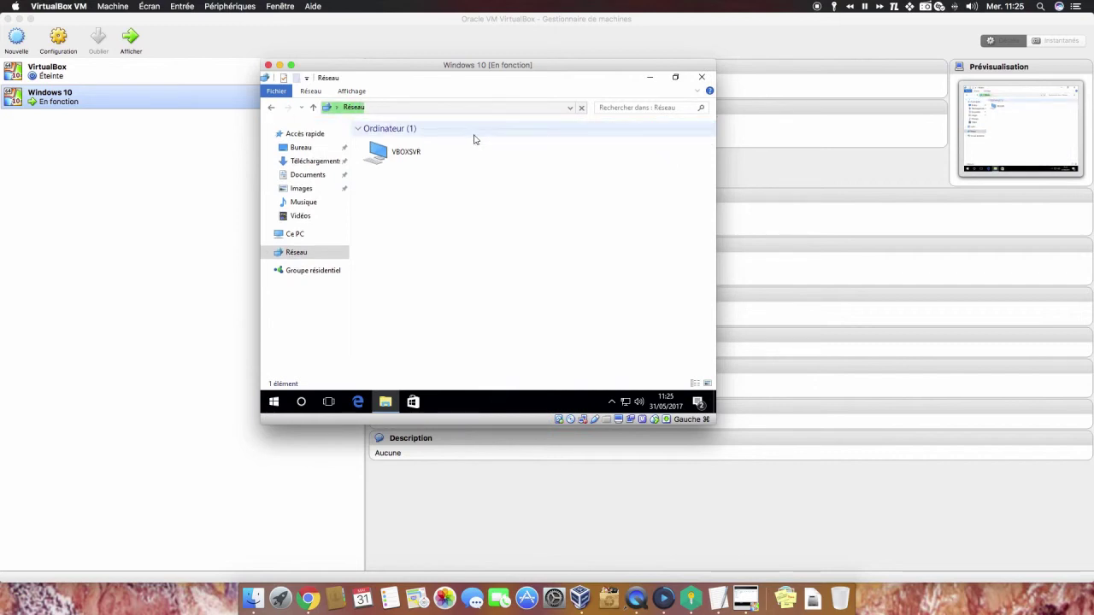
pyautogui.click(399, 158)
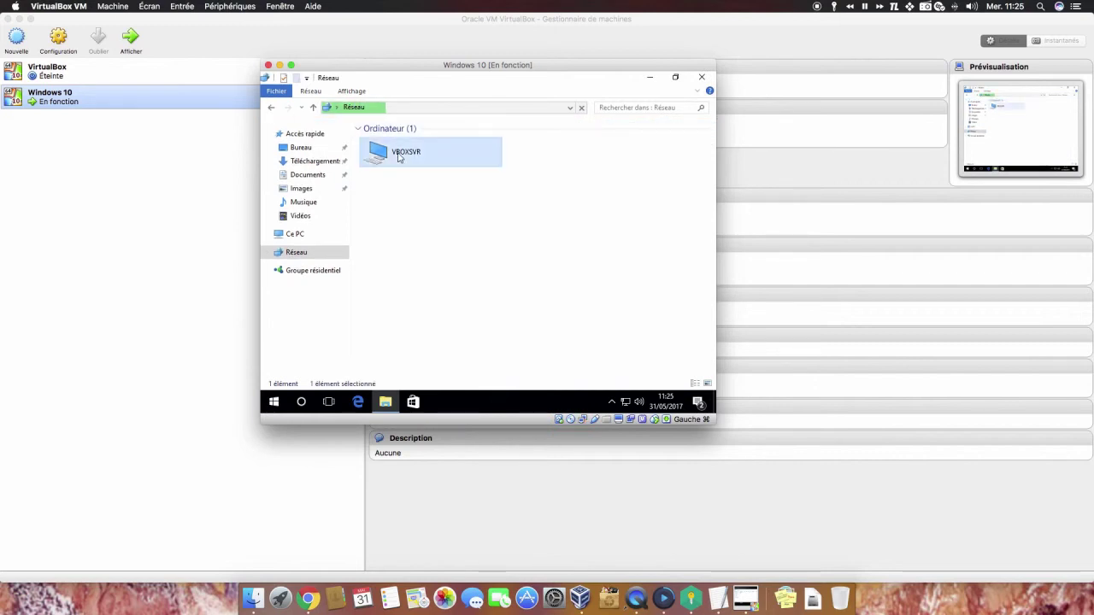
pyautogui.doubleClick(399, 157)
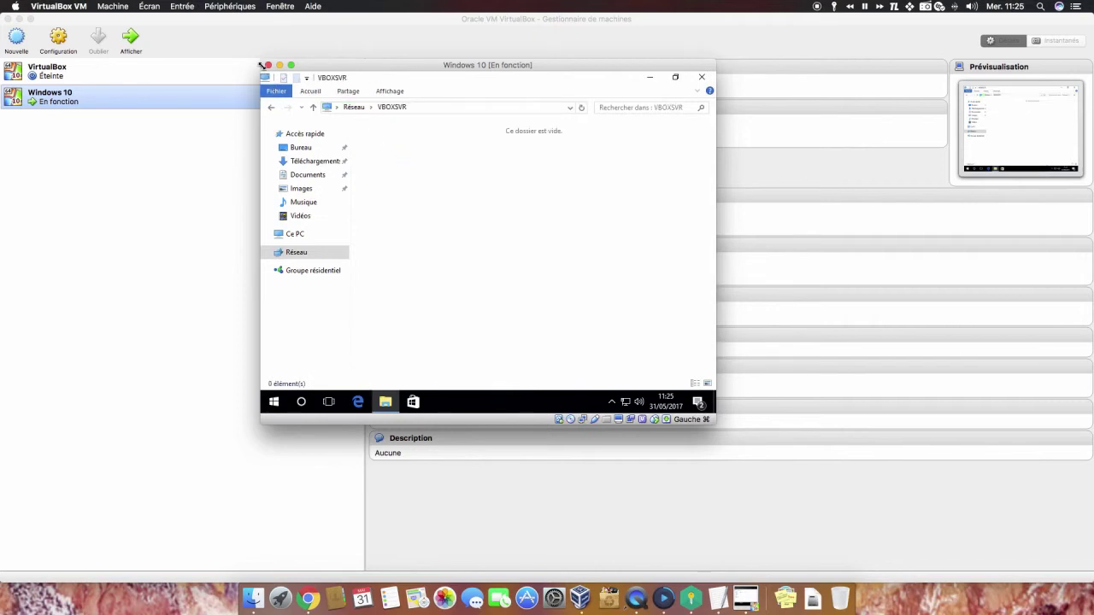
# Switch the Windows 10 virtual machine to full screen and return to the VirtualBox manager on the Mac desktop.
pyautogui.click(291, 65)
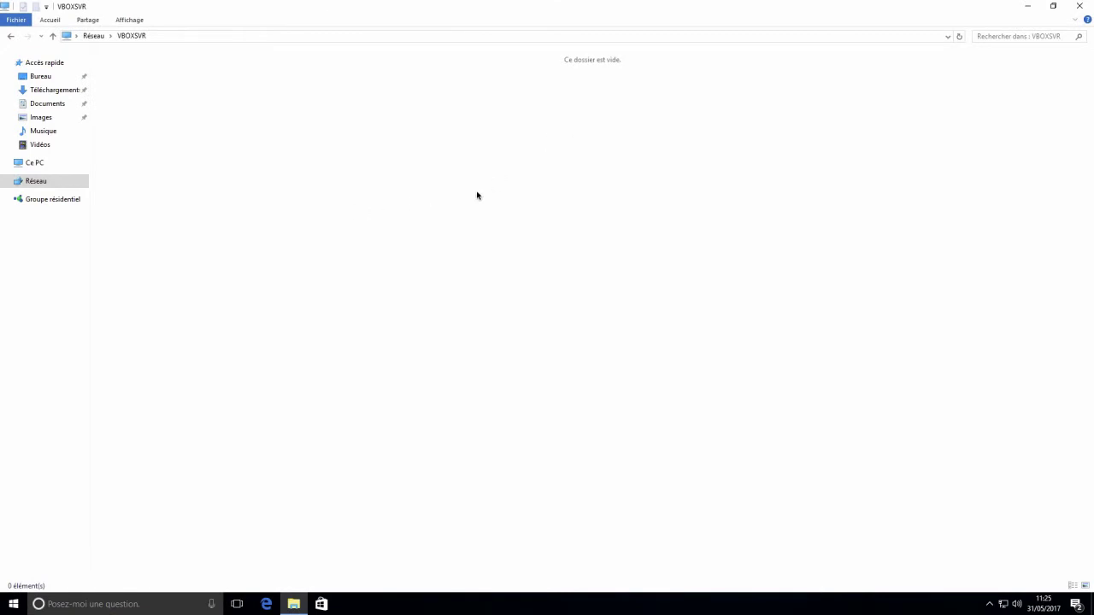
pyautogui.hotkey('ctrl', 'Left')
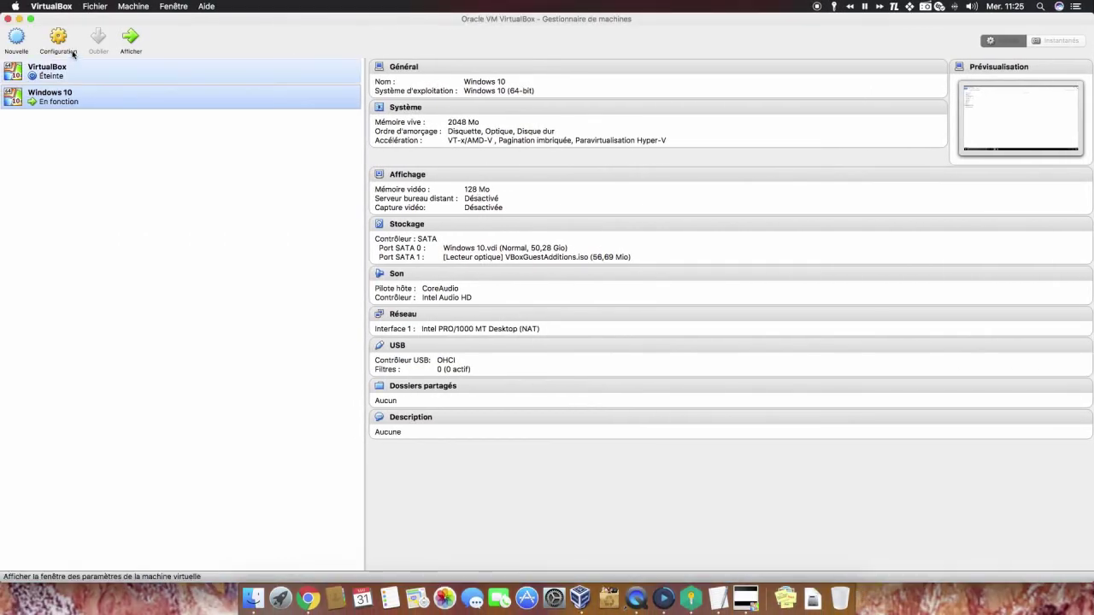
# Add the Données volume (/Volumes/Données) as a permanent shared folder in the Windows 10 machine's settings.
pyautogui.click(60, 41)
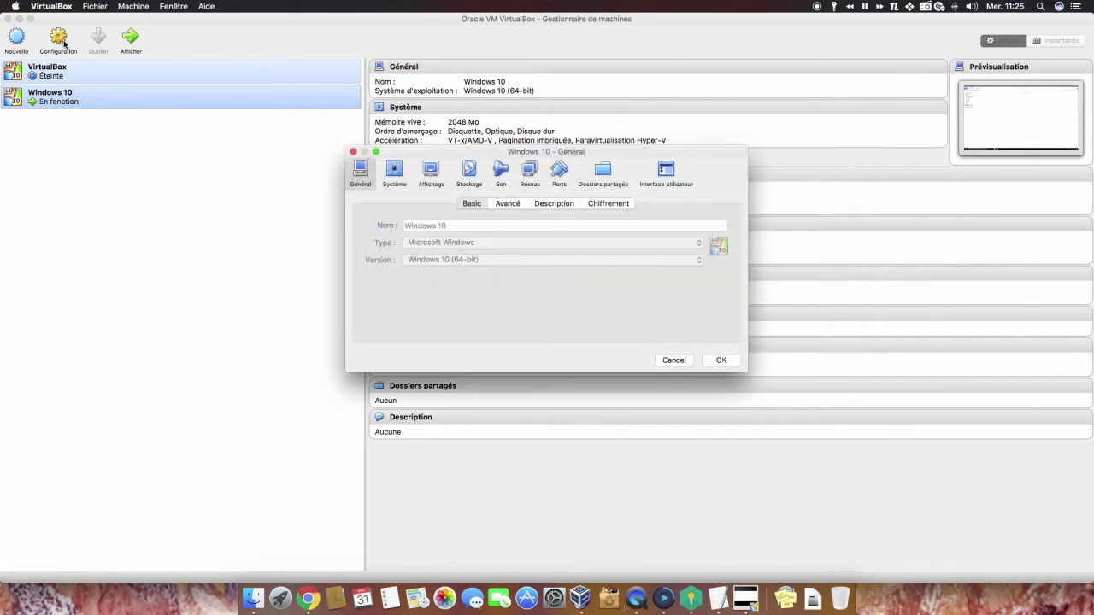
pyautogui.click(603, 173)
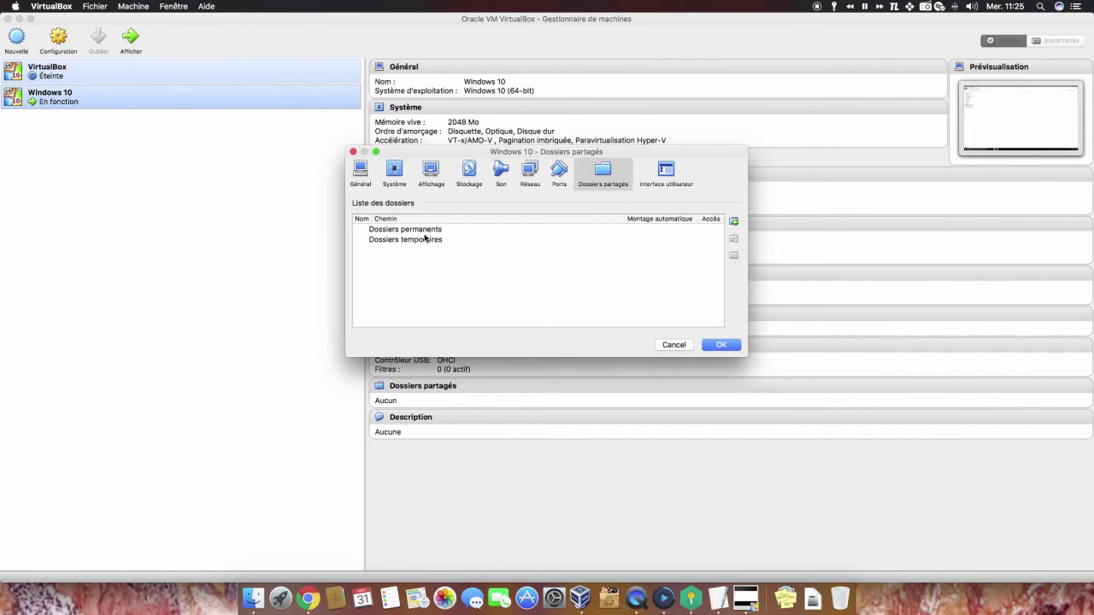
pyautogui.click(734, 221)
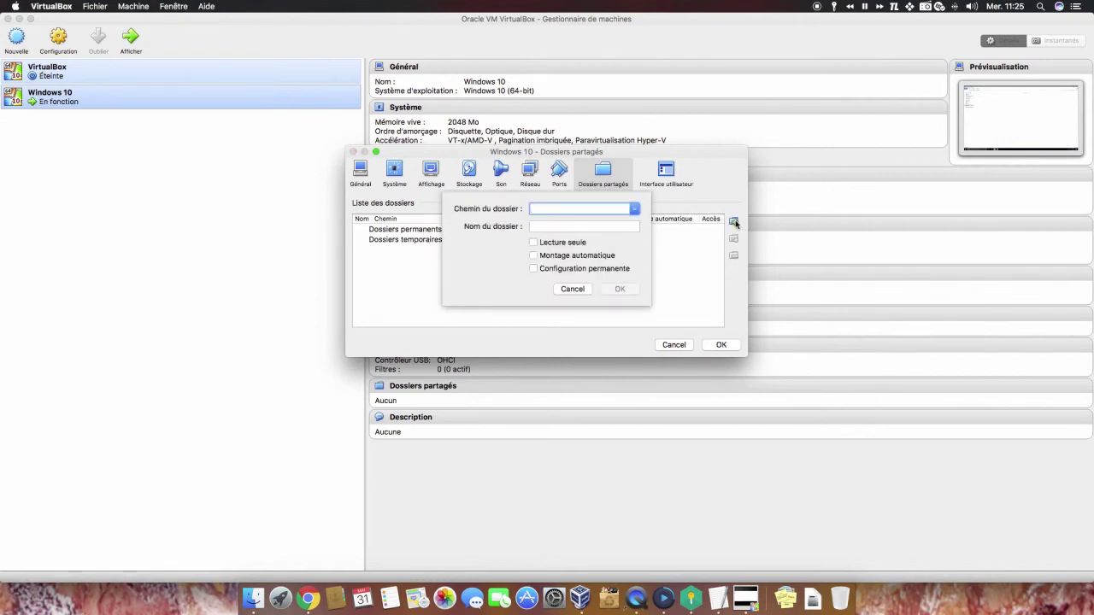
pyautogui.click(636, 210)
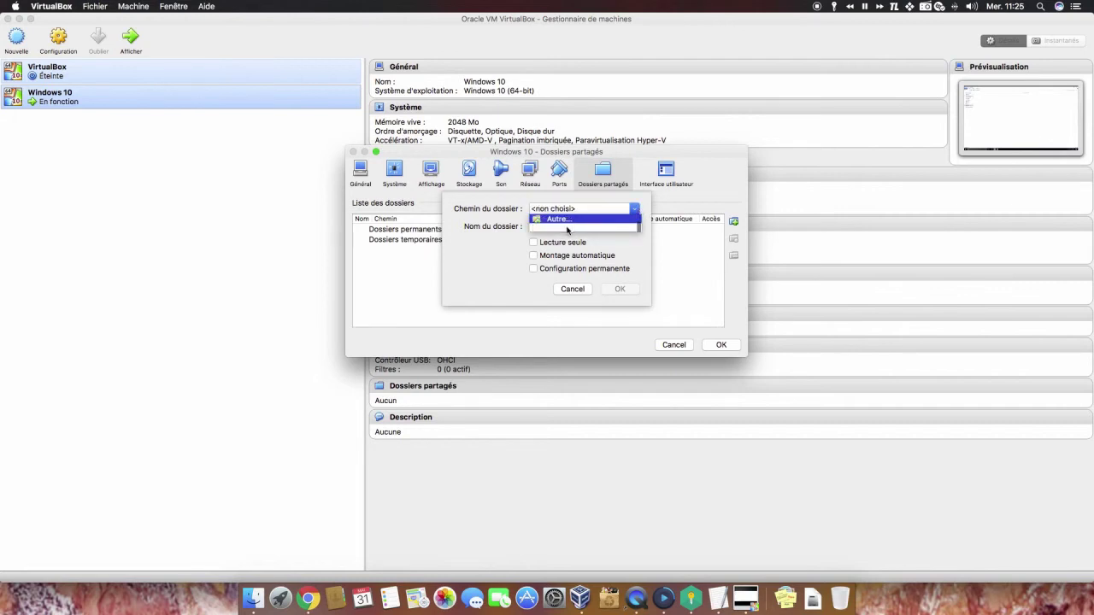
pyautogui.click(560, 219)
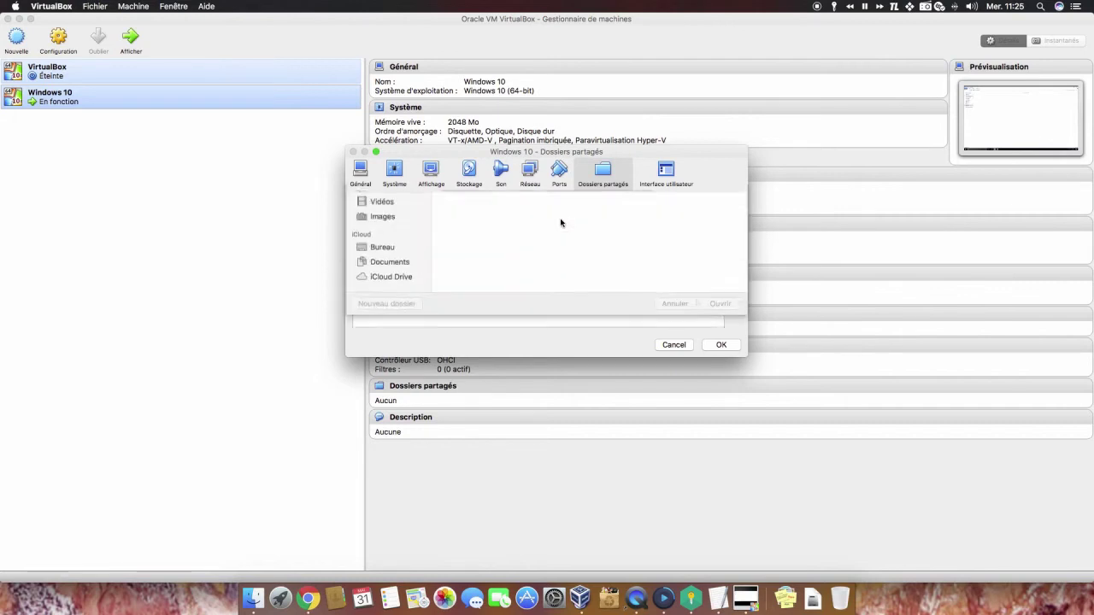
pyautogui.scroll(-3, 415, 343)
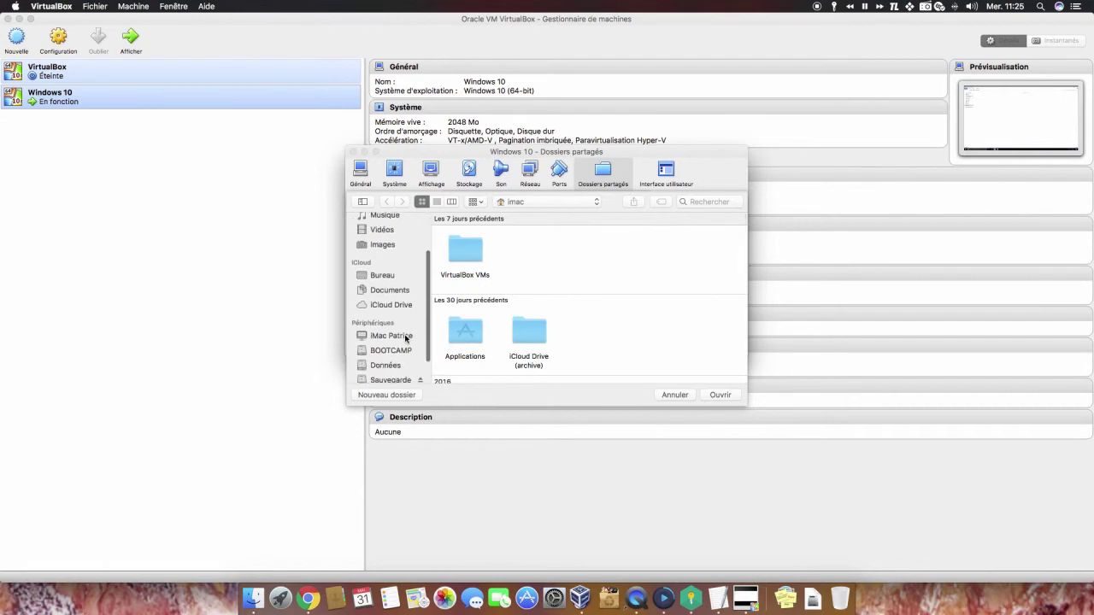
pyautogui.click(386, 331)
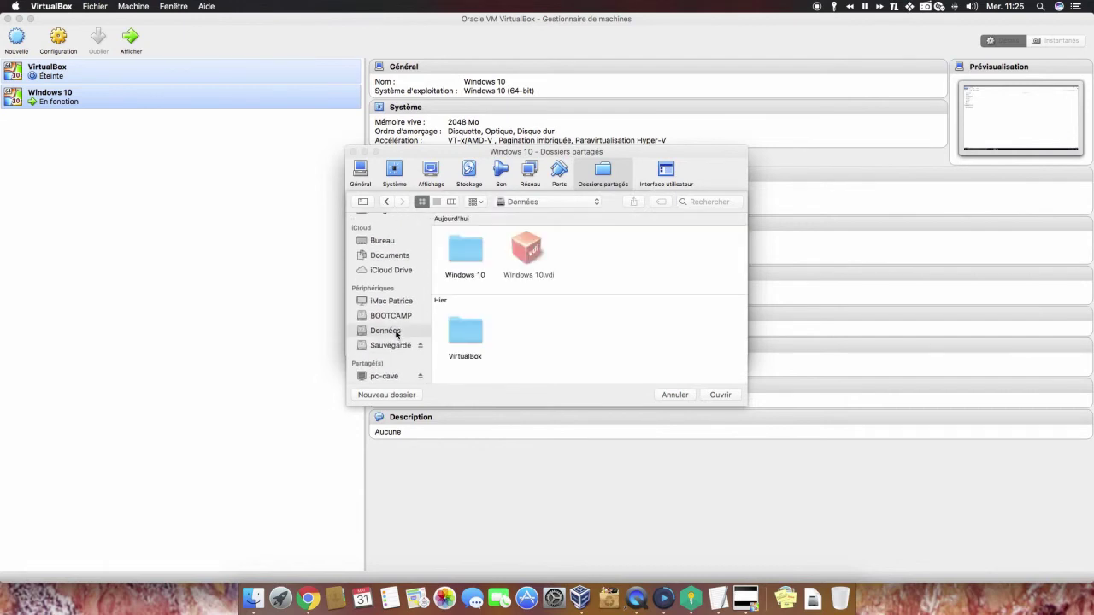
pyautogui.click(720, 395)
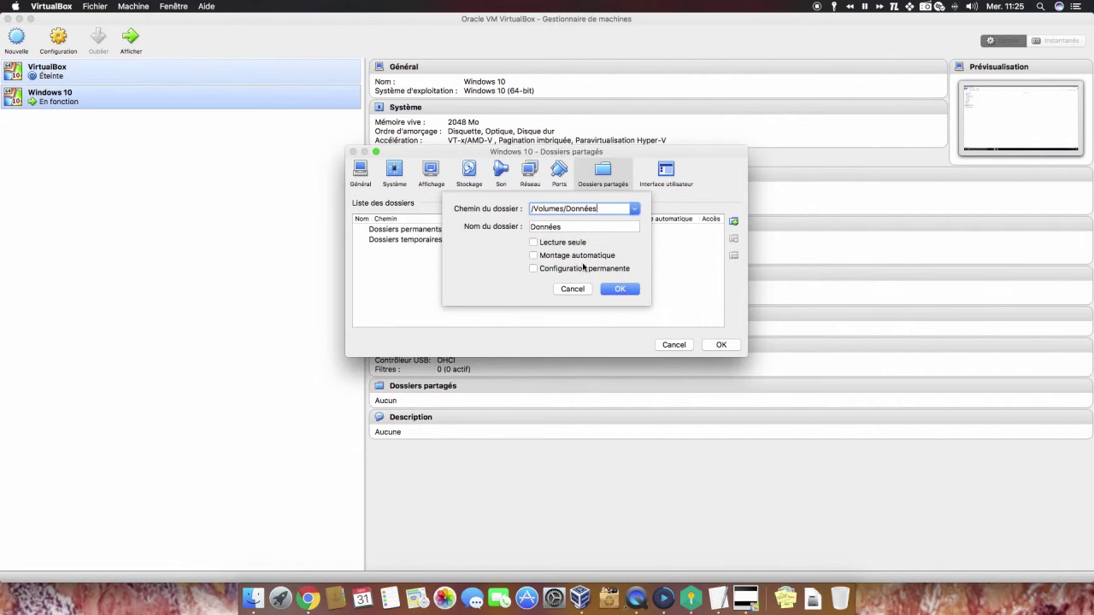
pyautogui.click(535, 270)
pyautogui.click(621, 290)
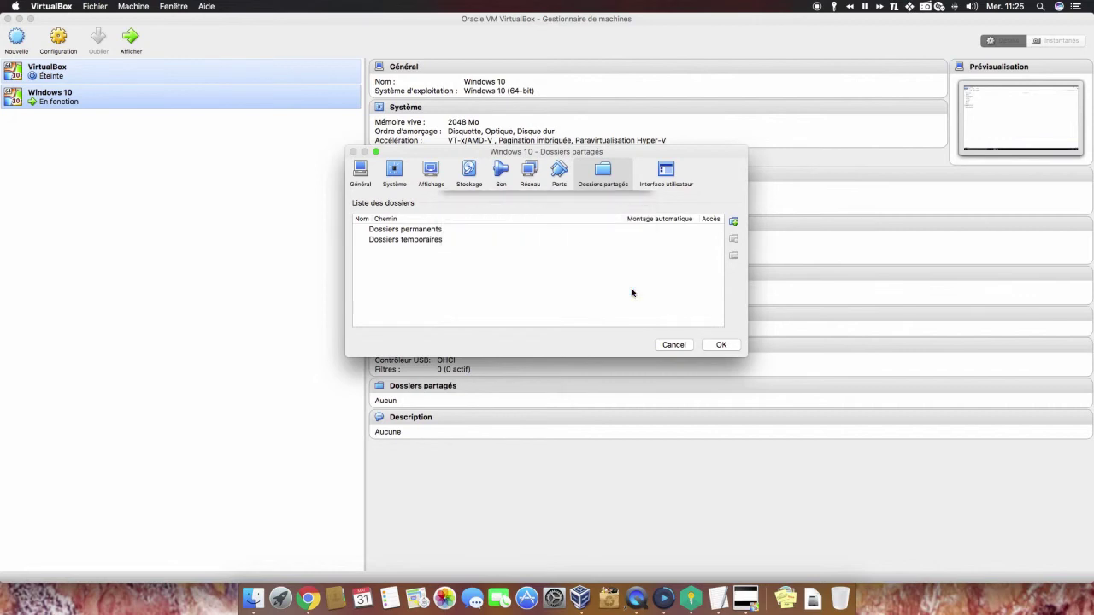
# Add the Utilitaires folder from the Sauvegarde volume as a temporary shared folder of the Windows 10 machine and save the settings.
pyautogui.click(733, 222)
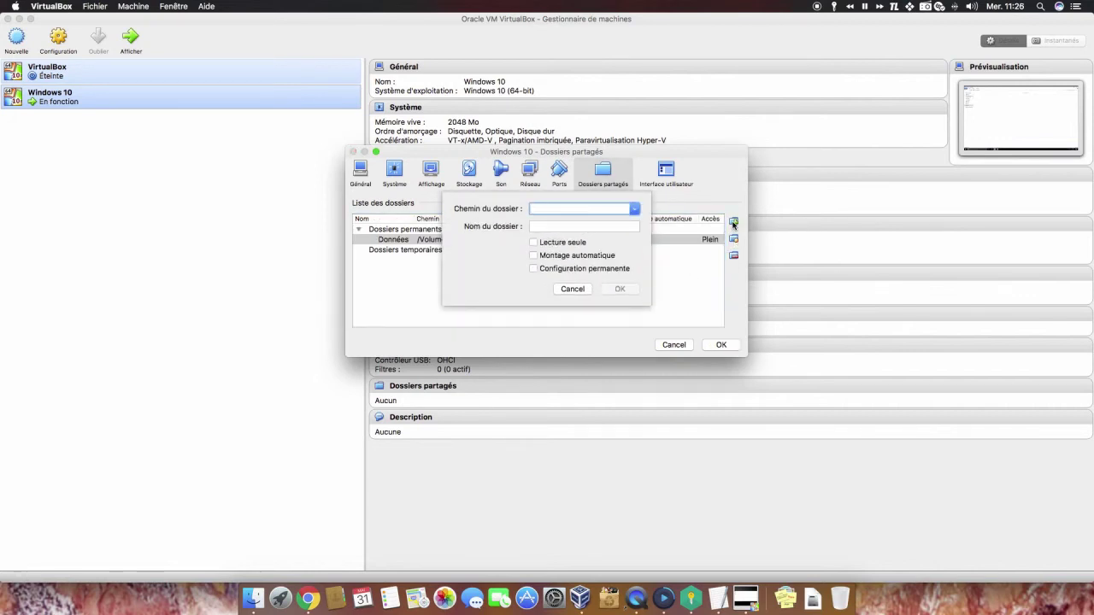
pyautogui.click(636, 209)
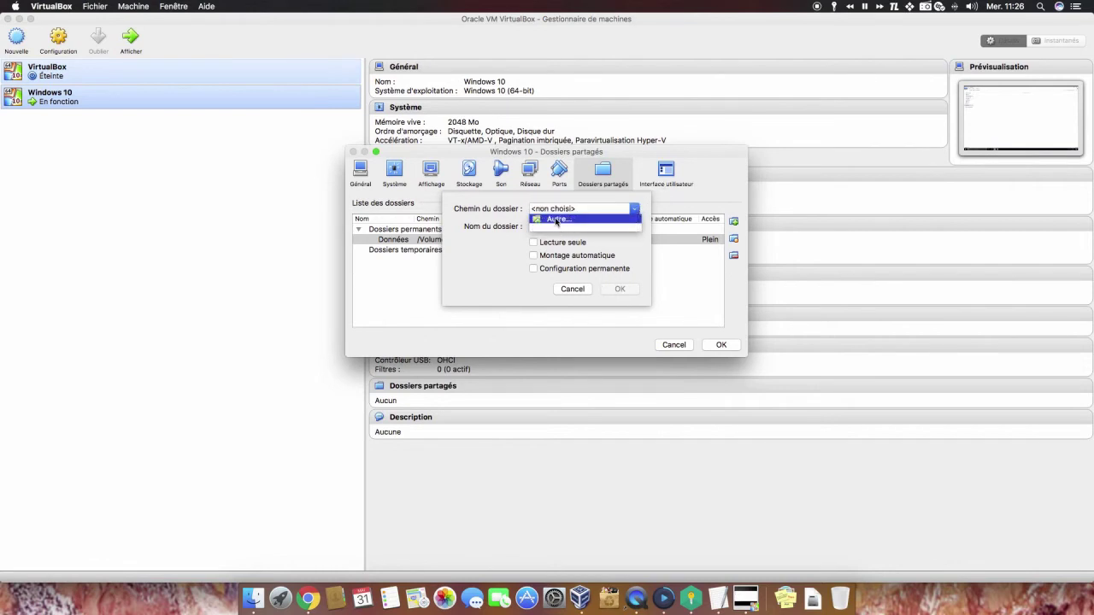
pyautogui.click(557, 220)
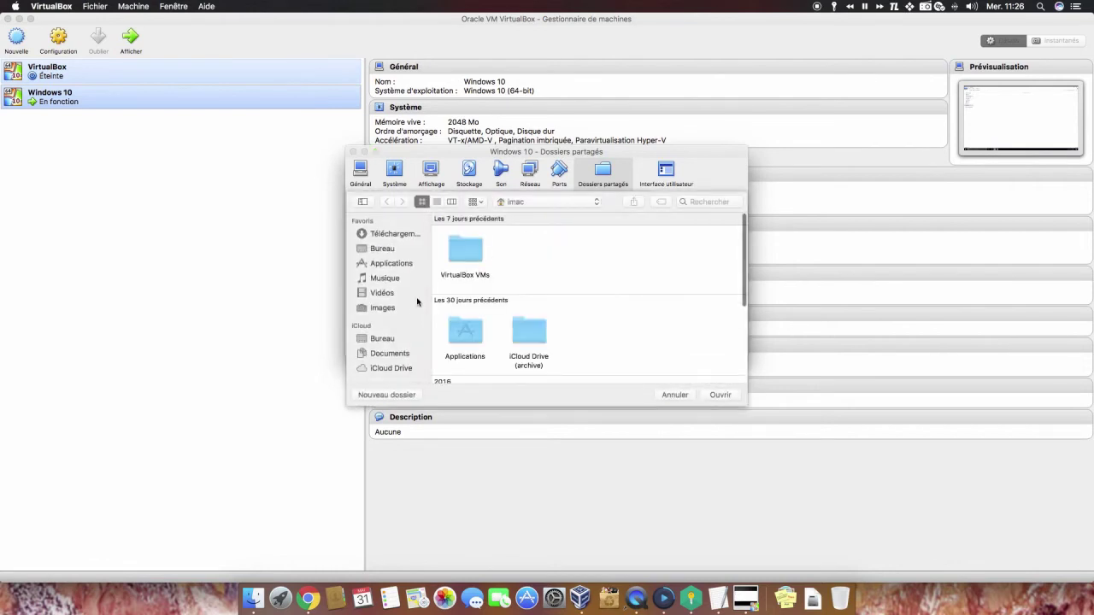
pyautogui.scroll(-3, 414, 304)
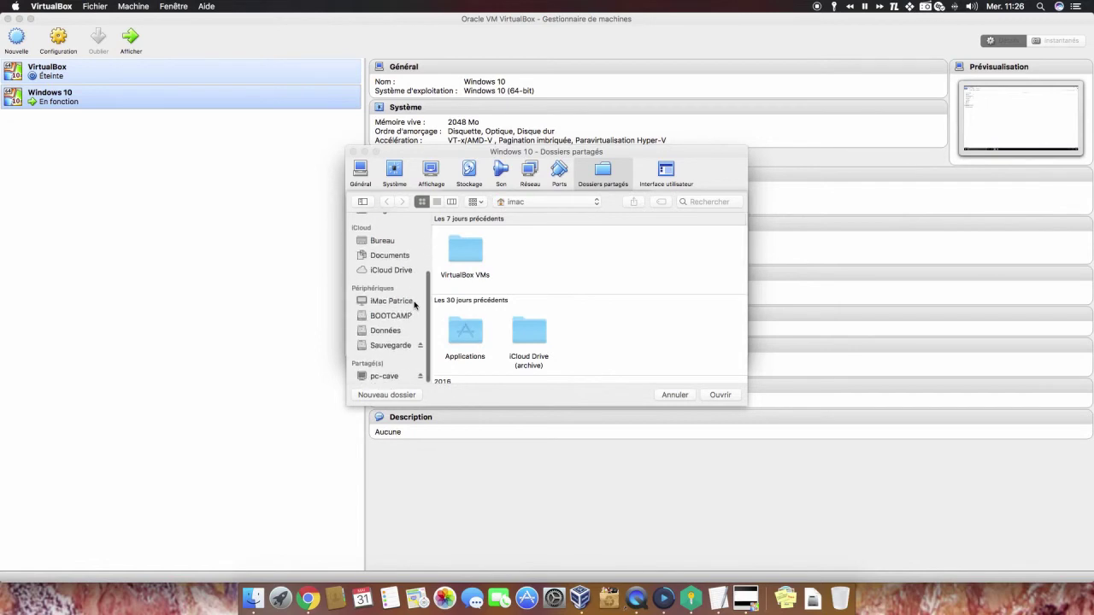
pyautogui.click(400, 346)
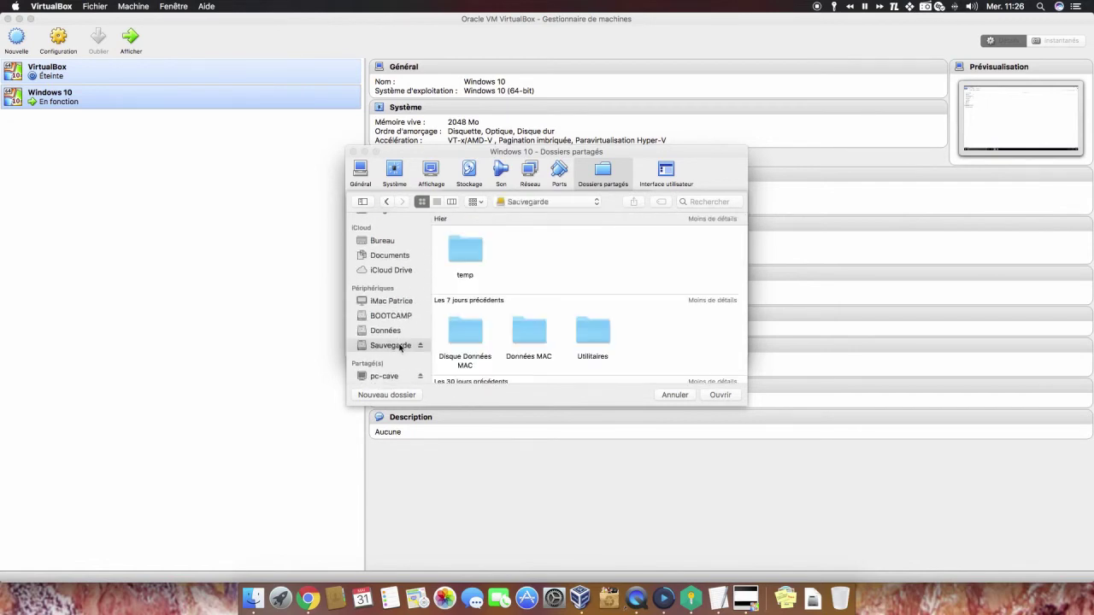
pyautogui.click(600, 335)
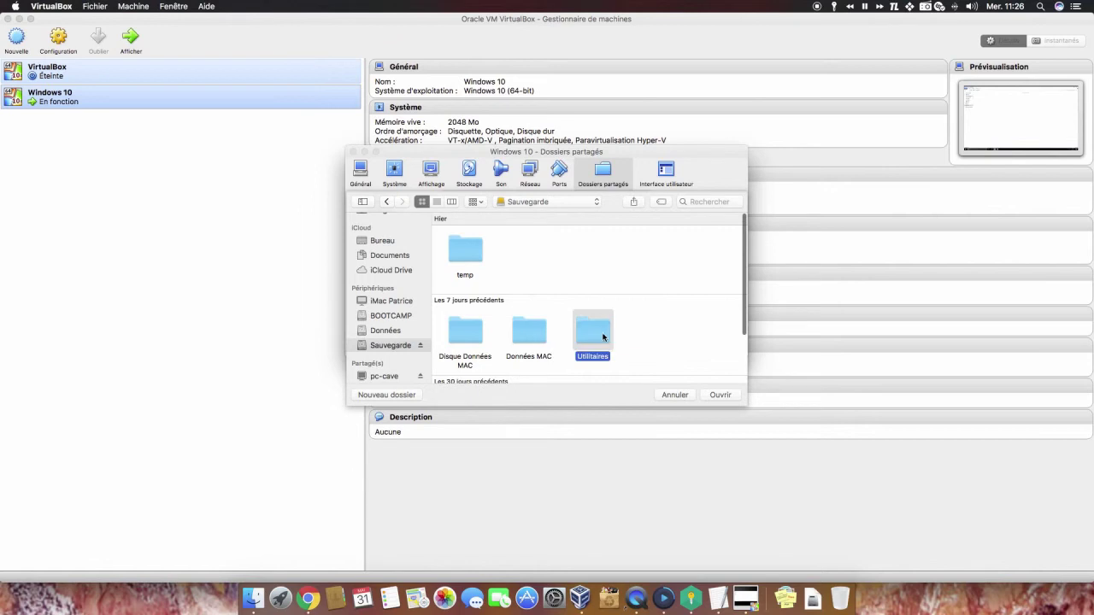
pyautogui.click(718, 395)
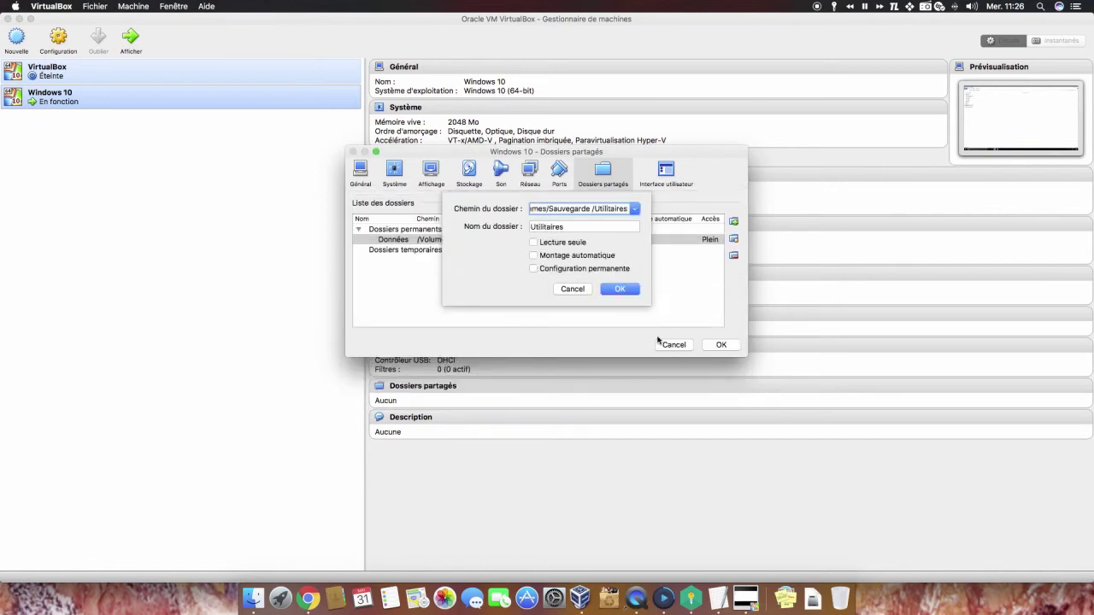
pyautogui.click(620, 289)
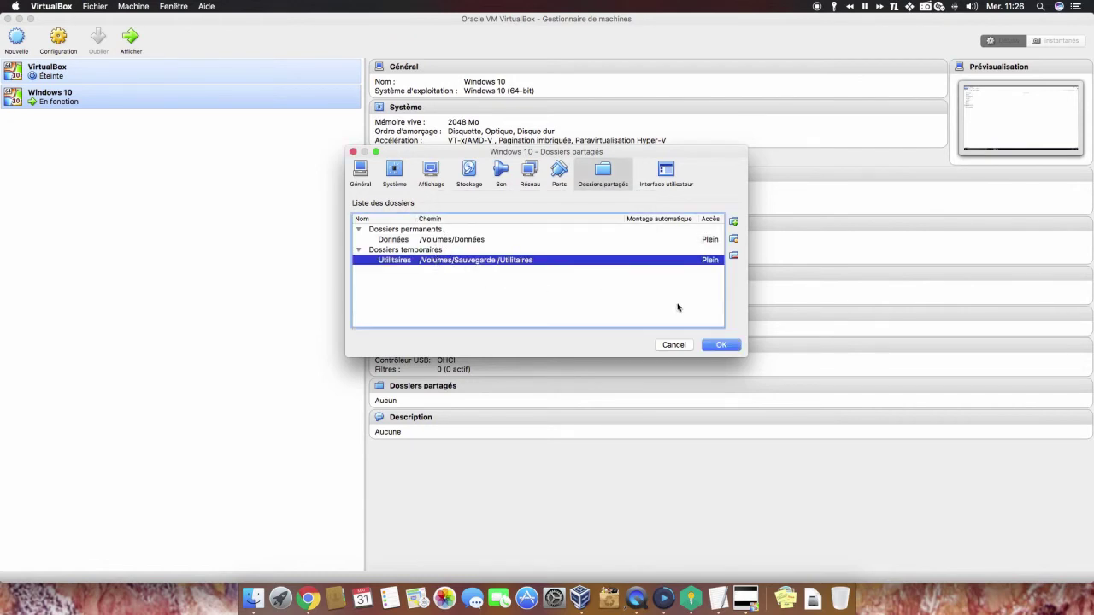
pyautogui.click(724, 346)
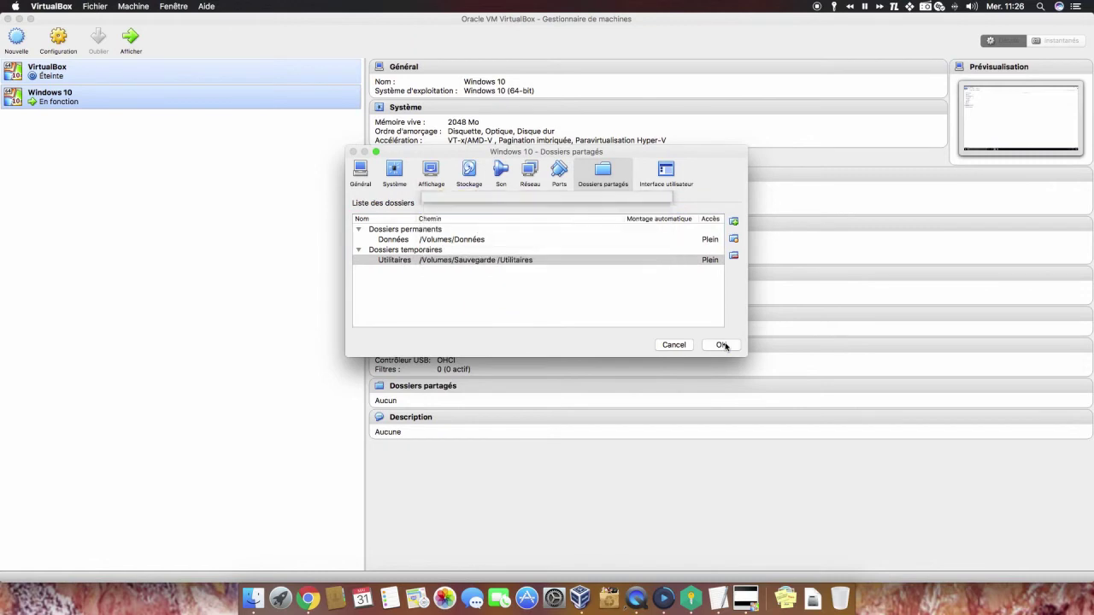
# Switch to the Windows 10 machine, refresh the VBOXSVR network location, open its Données share, and close the file window.
pyautogui.hotkey('ctrl', 'Right')
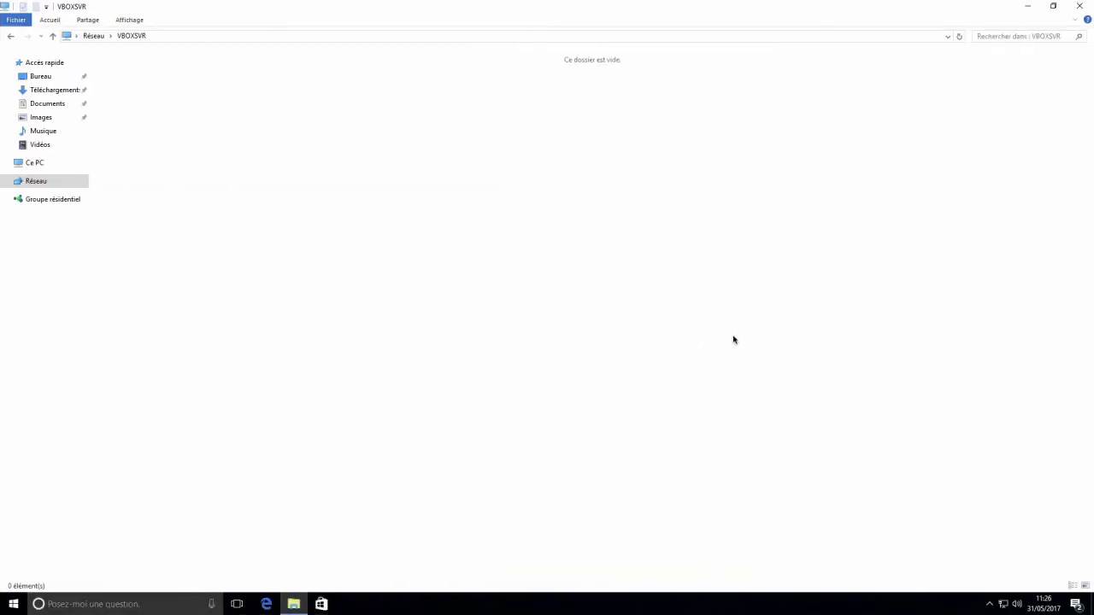
pyautogui.click(960, 37)
pyautogui.click(166, 66)
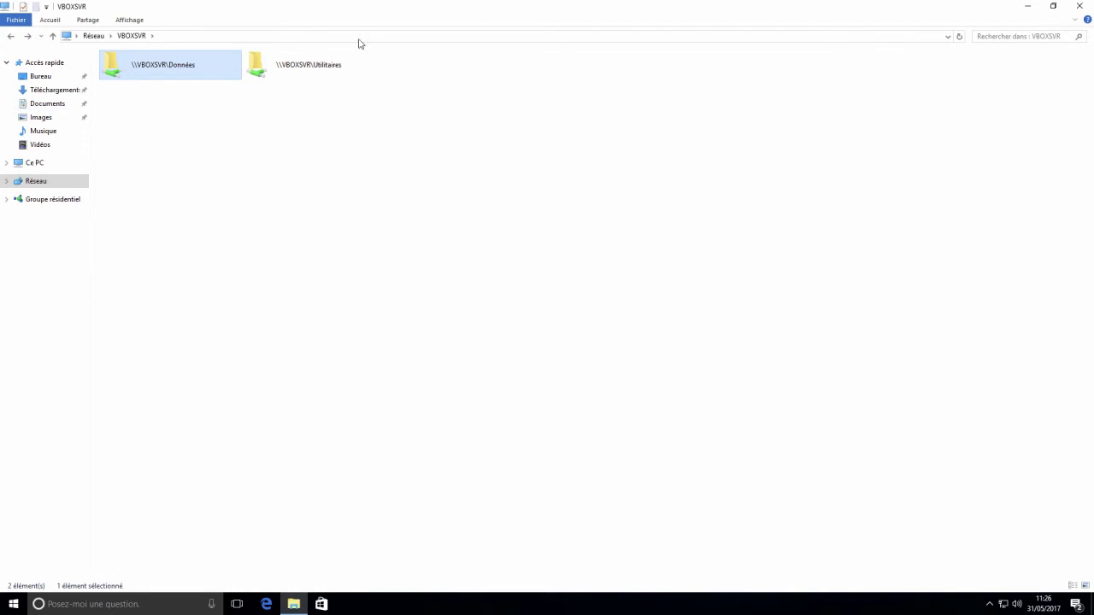
pyautogui.click(1080, 6)
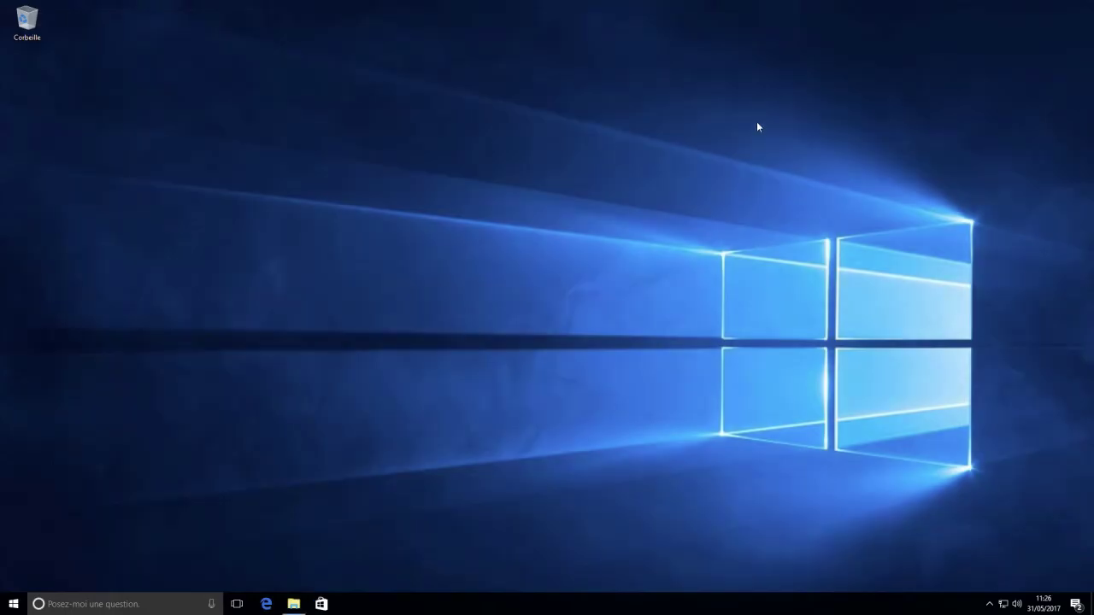
# Shut down Windows 10 in the virtual machine.
pyautogui.click(12, 605)
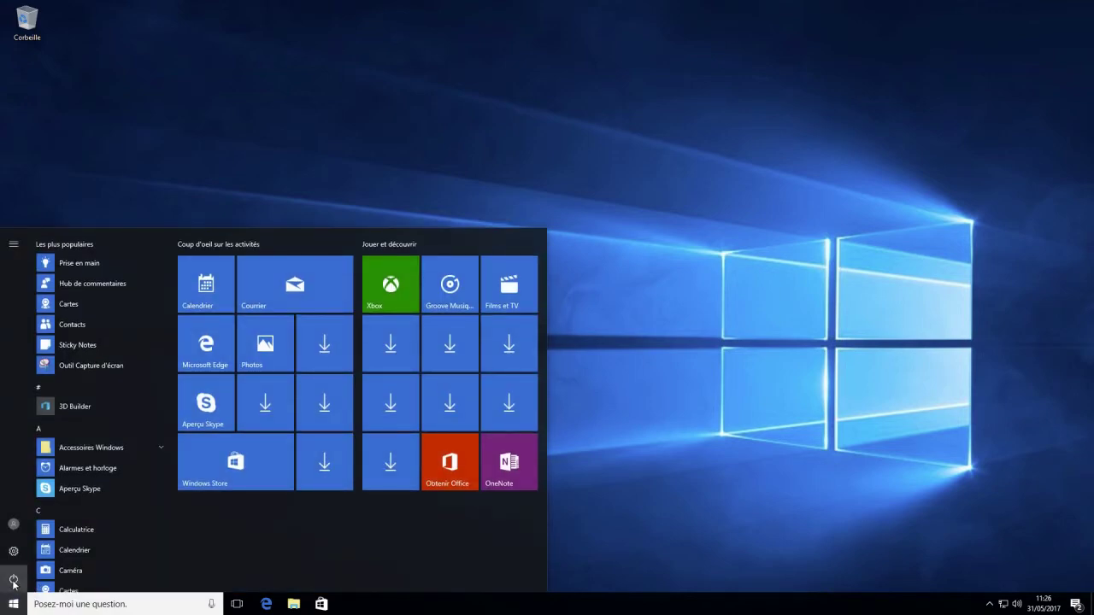
pyautogui.click(13, 581)
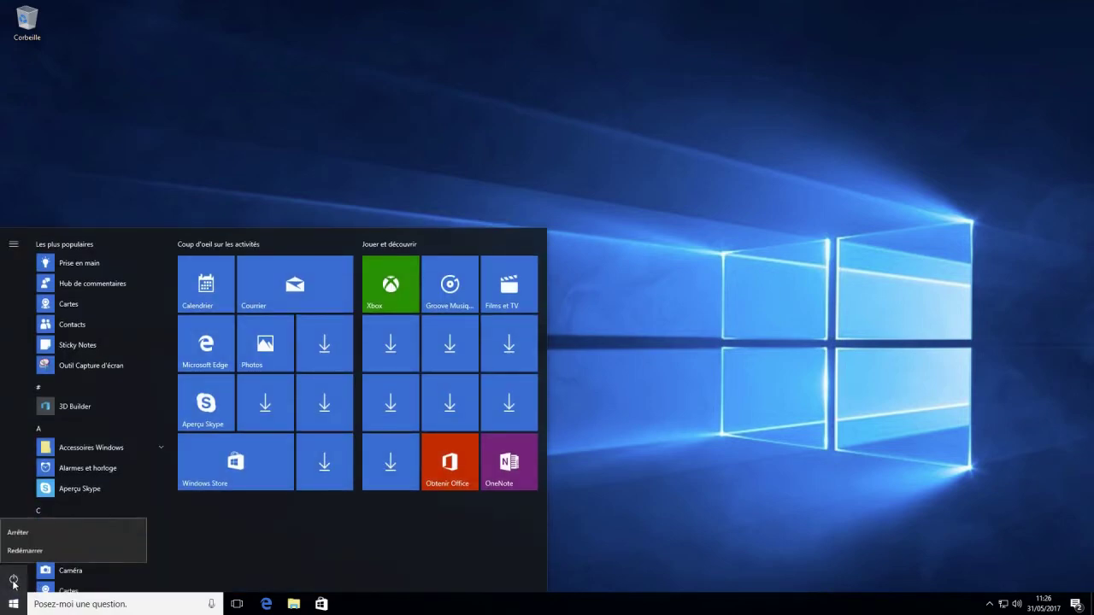
pyautogui.click(23, 532)
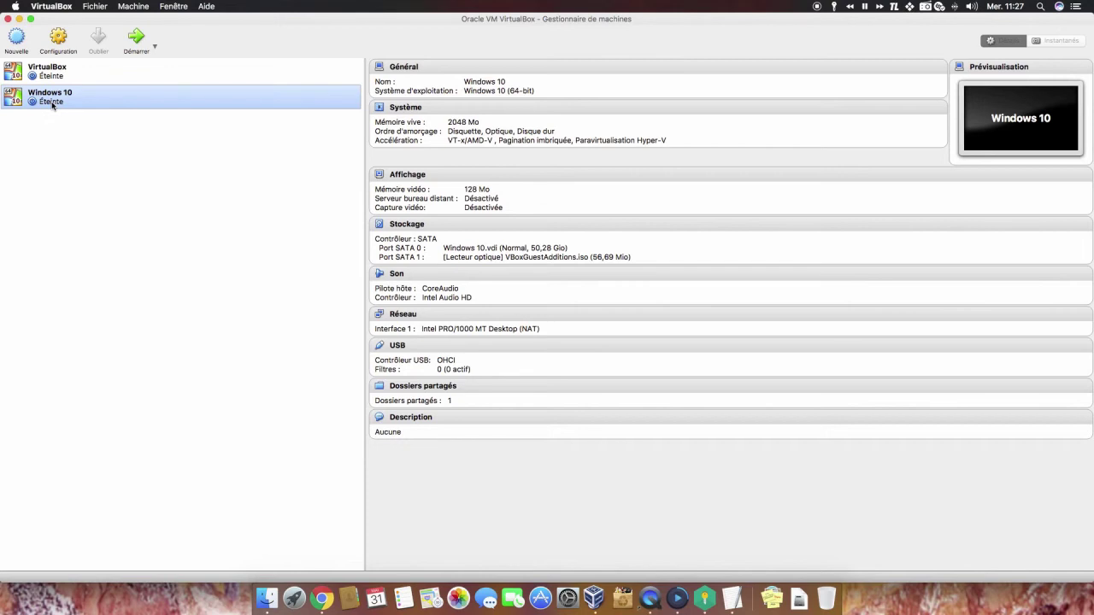
# Disable Disquette and Optique in the boot order of the Windows 10 machine's Système settings.
pyautogui.click(58, 39)
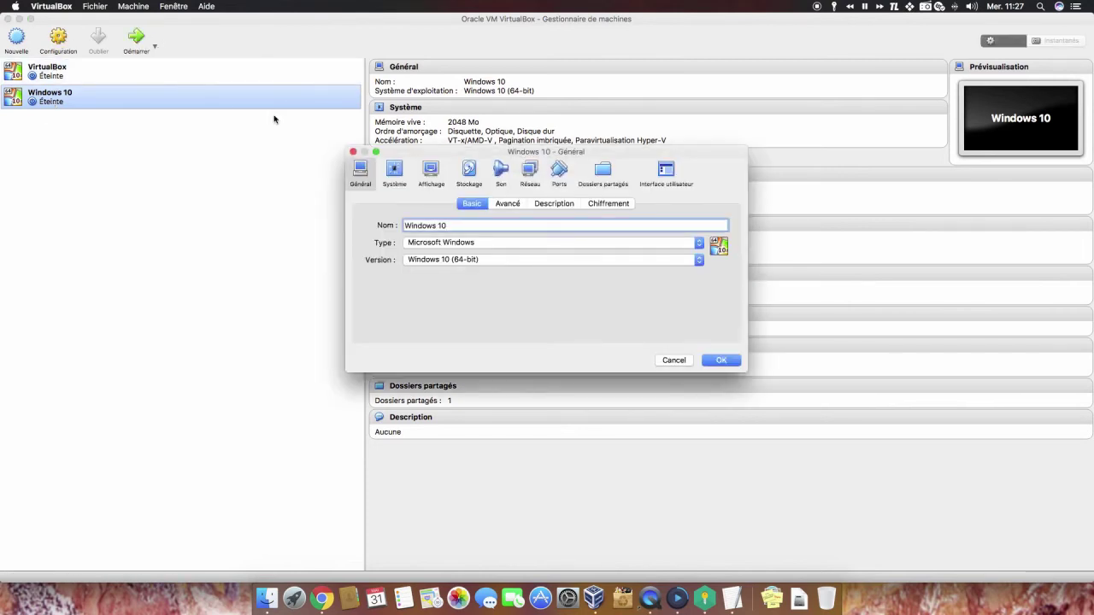
pyautogui.click(395, 171)
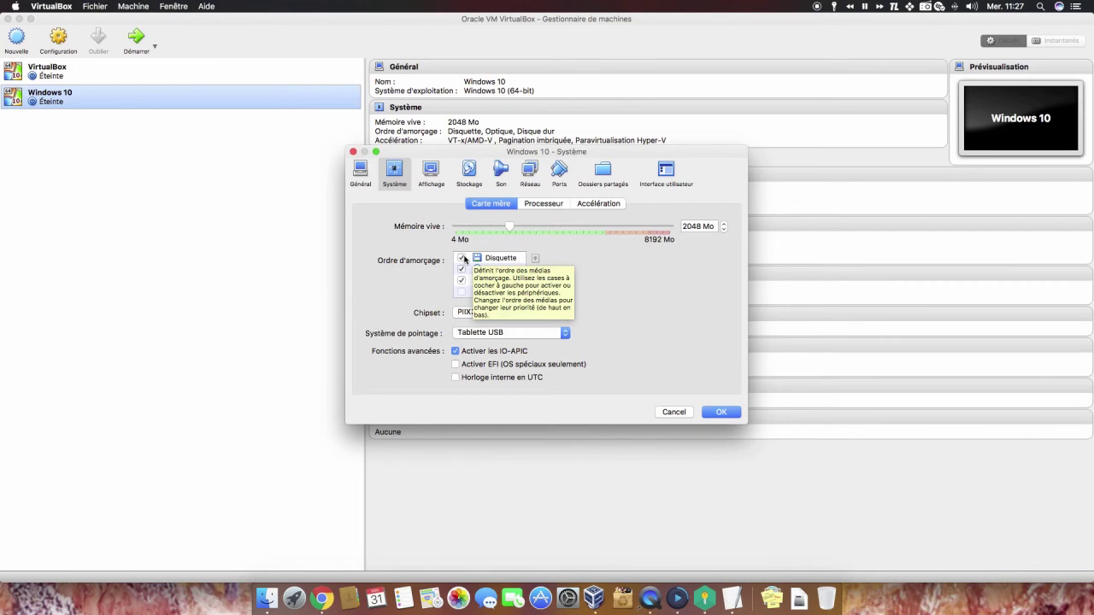
pyautogui.click(462, 258)
pyautogui.click(461, 269)
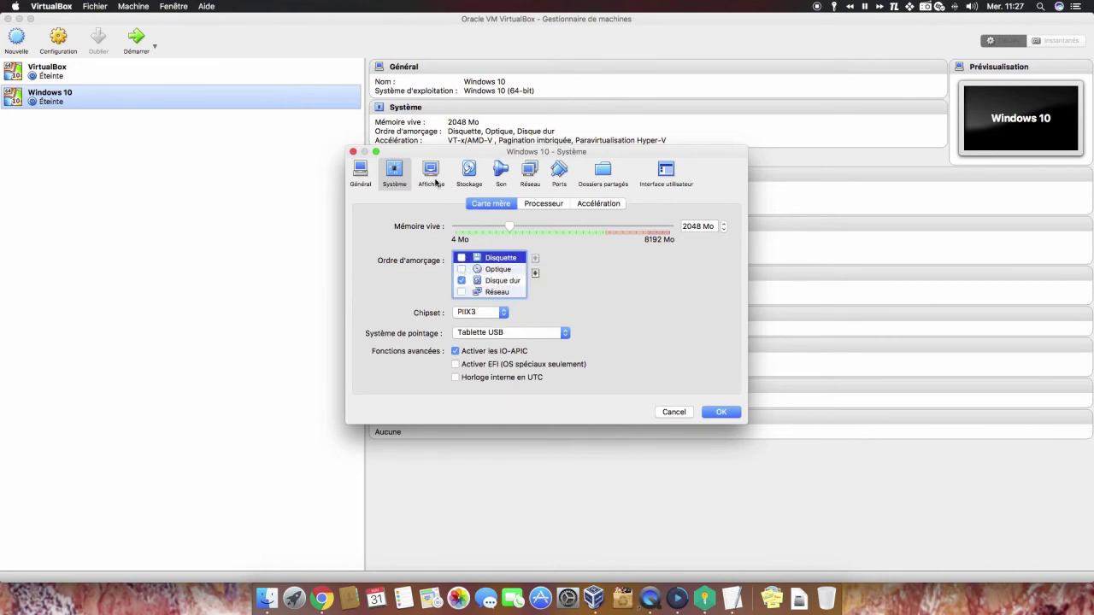
# Try 2 as the number of screens in the Affichage settings, and set it back to 1.
pyautogui.click(432, 173)
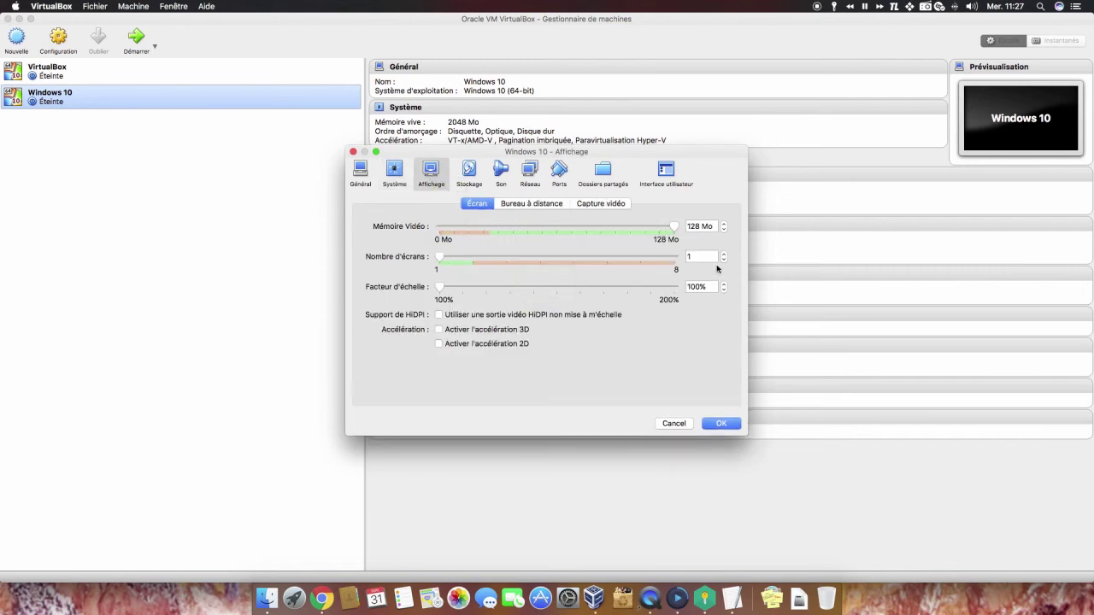
pyautogui.click(689, 257)
pyautogui.click(724, 254)
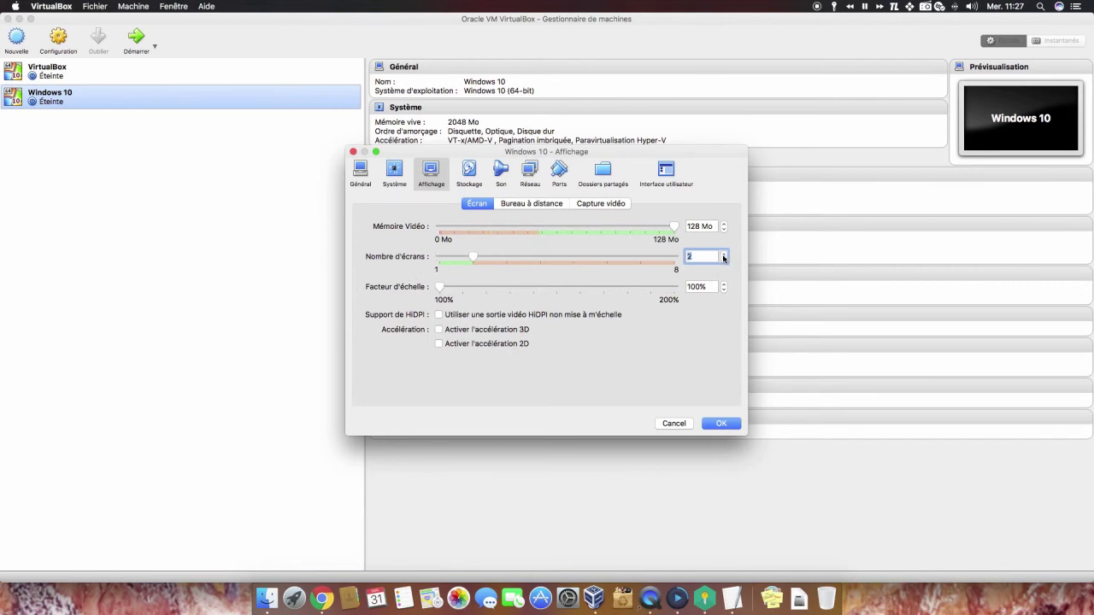
pyautogui.click(723, 262)
# Check the machine's shared folders, save its settings and start the Windows 10 virtual machine.
pyautogui.click(601, 173)
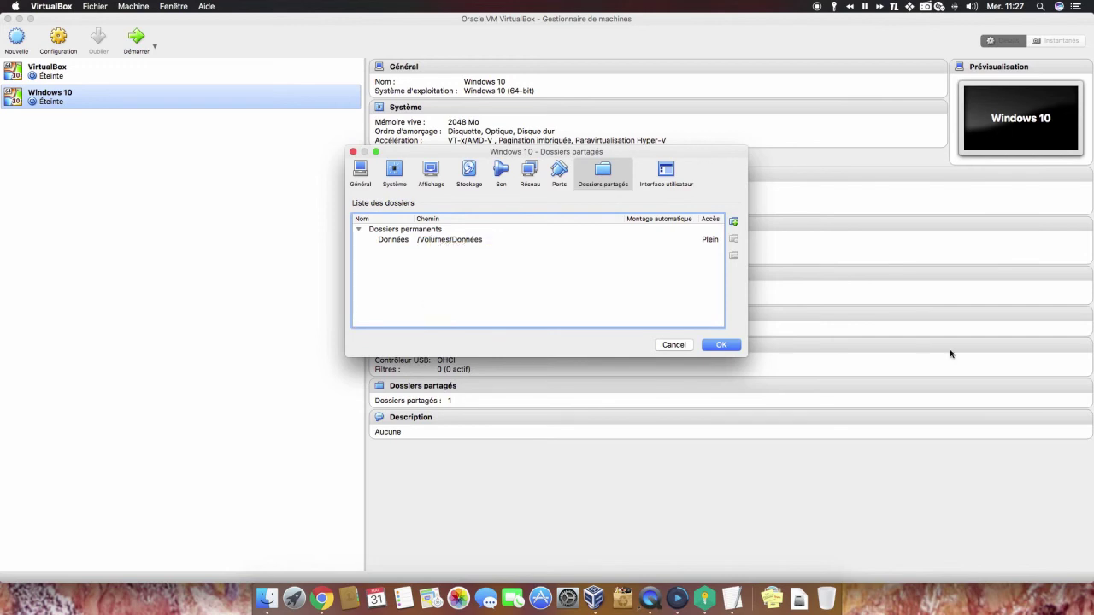
pyautogui.click(716, 347)
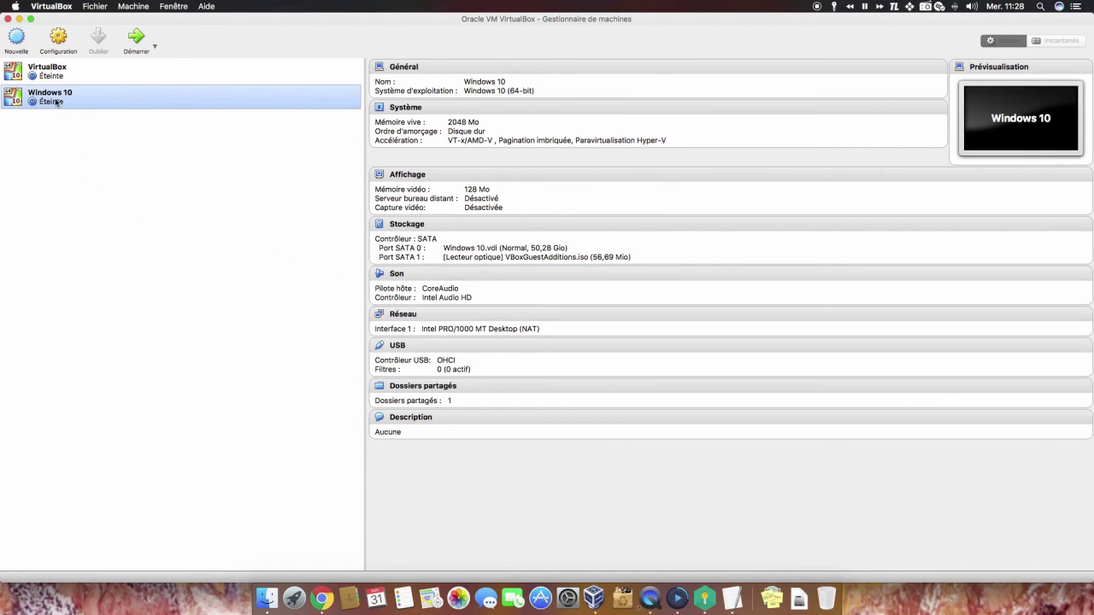
pyautogui.click(138, 40)
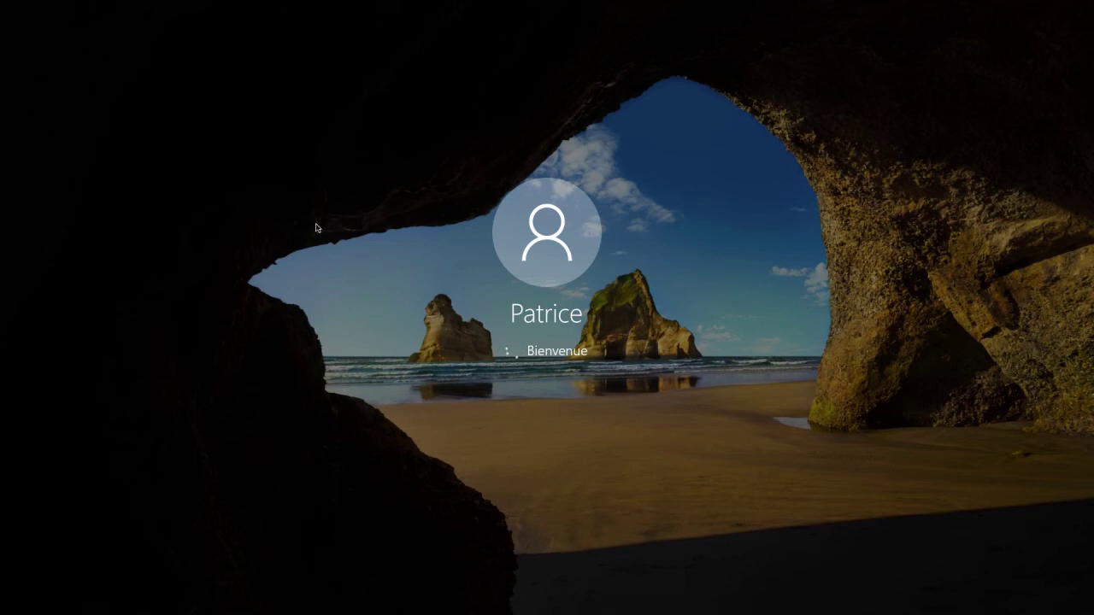
# Return to the VirtualBox manager, make its window full screen, and switch to the Mac desktop.
pyautogui.hotkey('ctrl', 'Left')
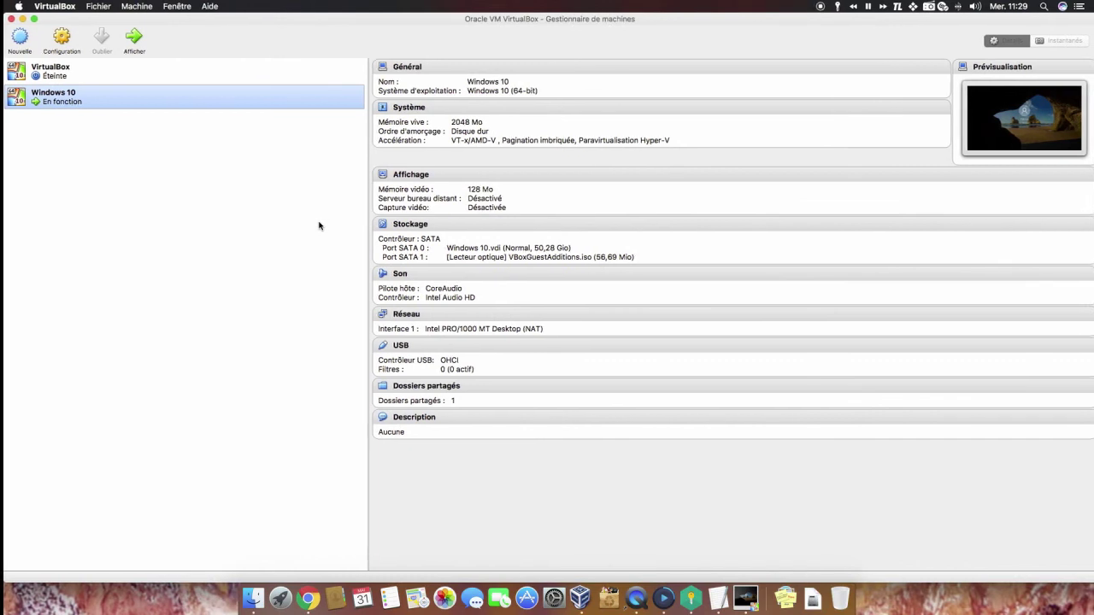
pyautogui.click(32, 19)
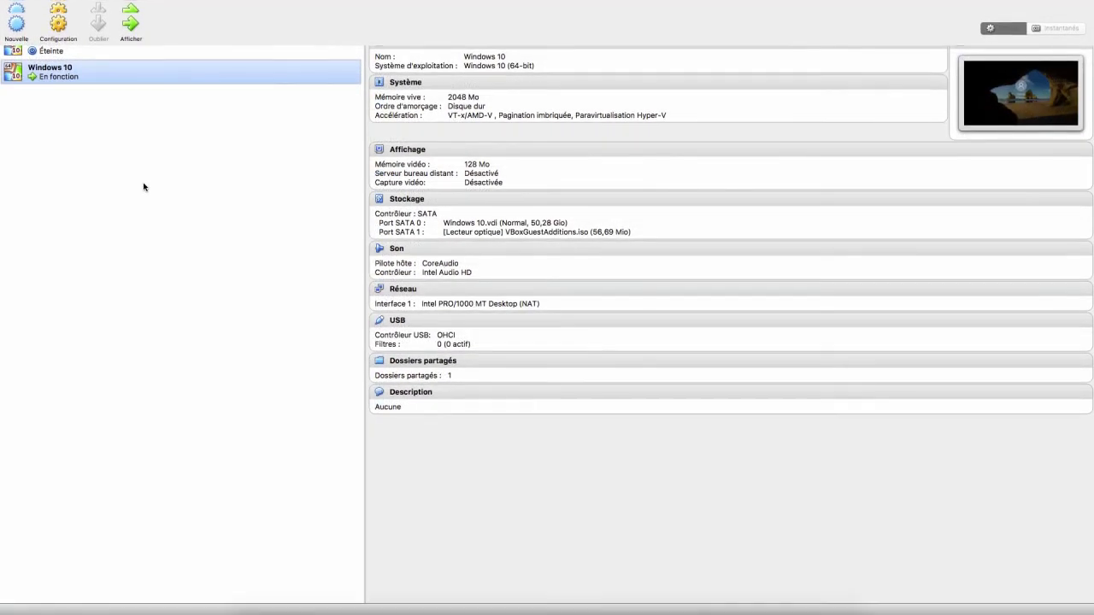
pyautogui.hotkey('ctrl', 'Left')
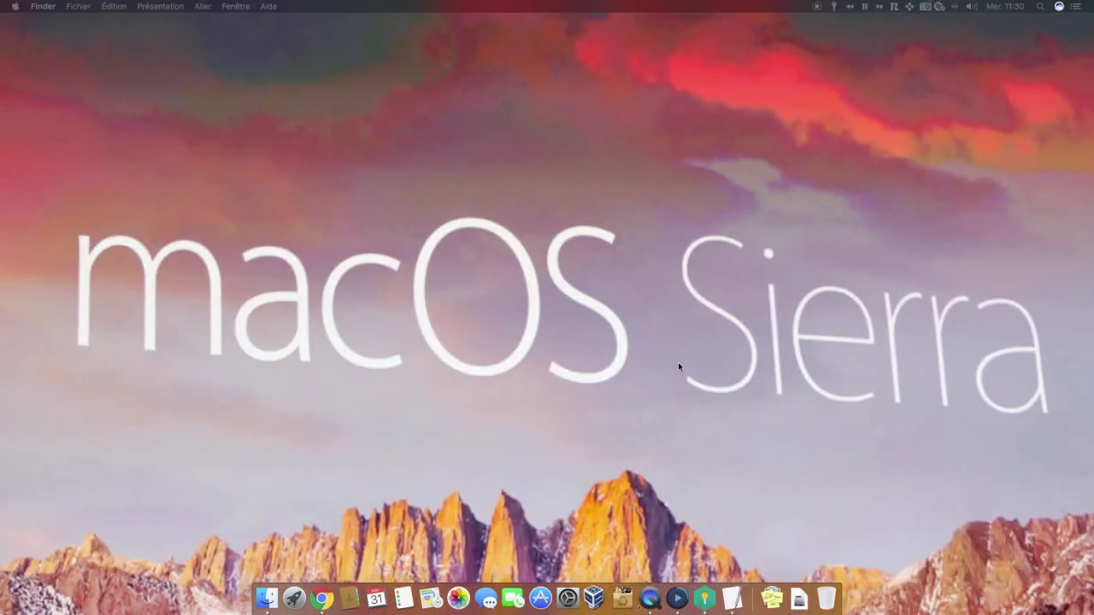